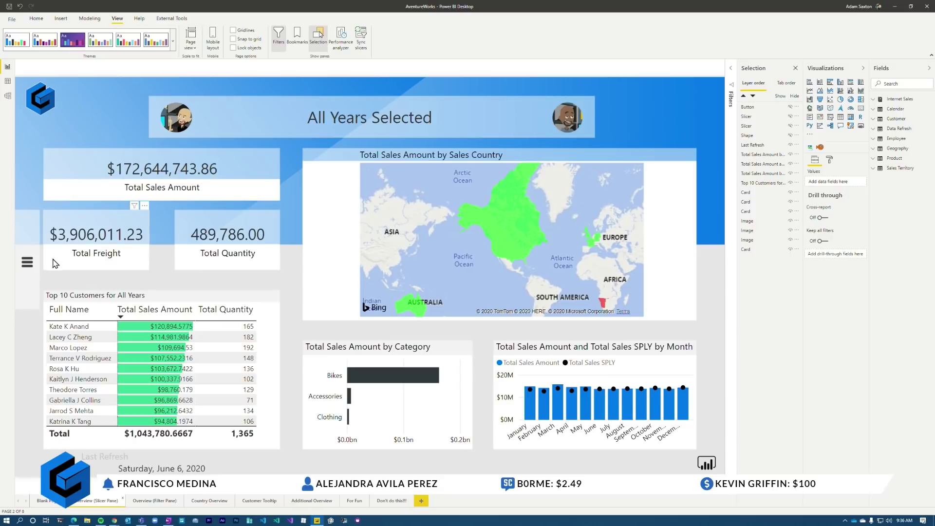
Step: Open the slicer panel with the hamburger button and inspect its background shape
{"action": "left_click", "coordinate": [27, 265]}
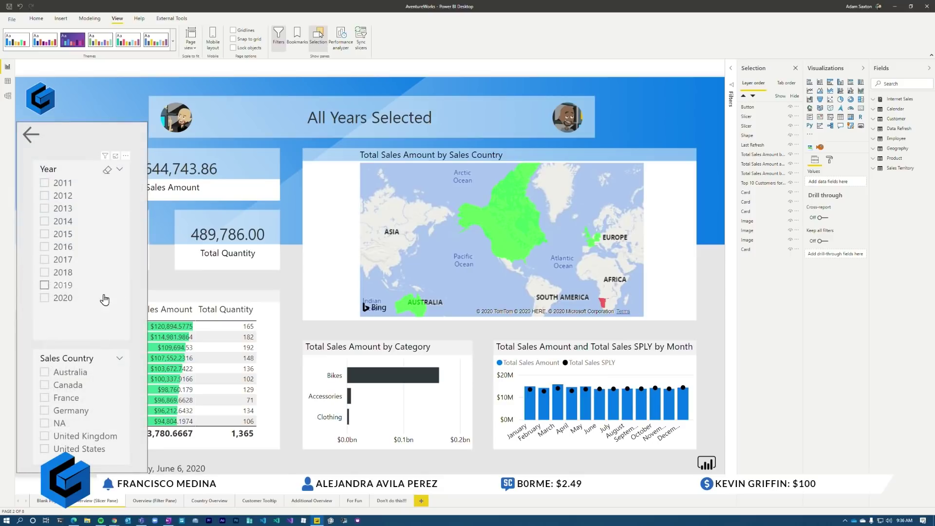
{"action": "left_click", "coordinate": [97, 135]}
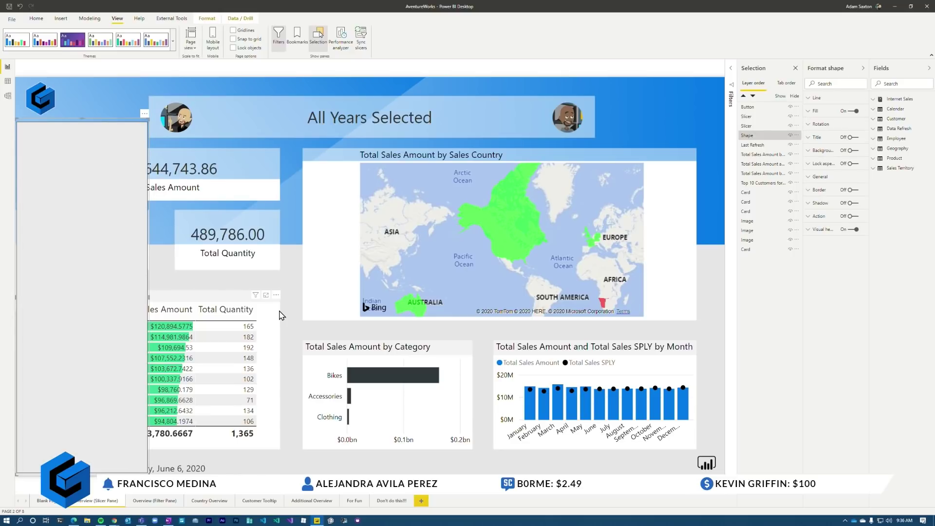
{"action": "left_click", "coordinate": [293, 286]}
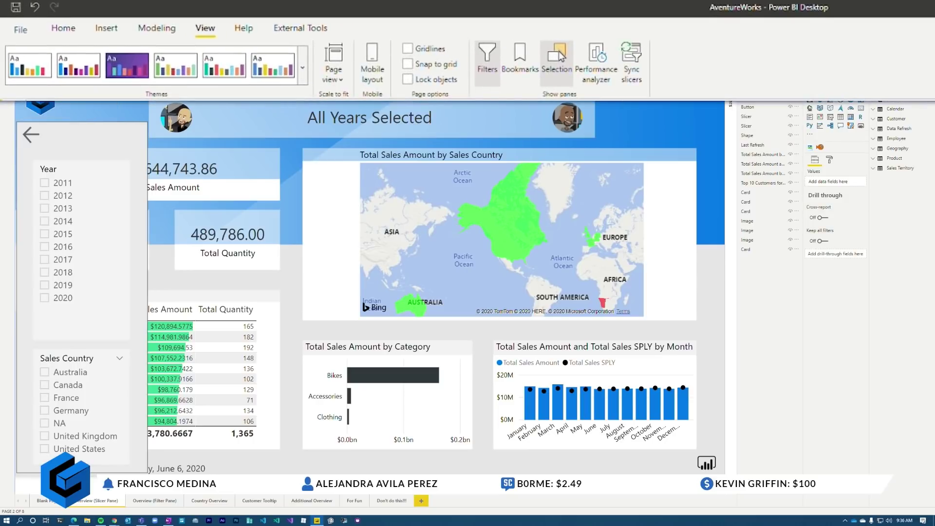
Step: Preview the button types under Insert > Buttons, then check the grey panel shape
{"action": "left_click", "coordinate": [105, 28]}
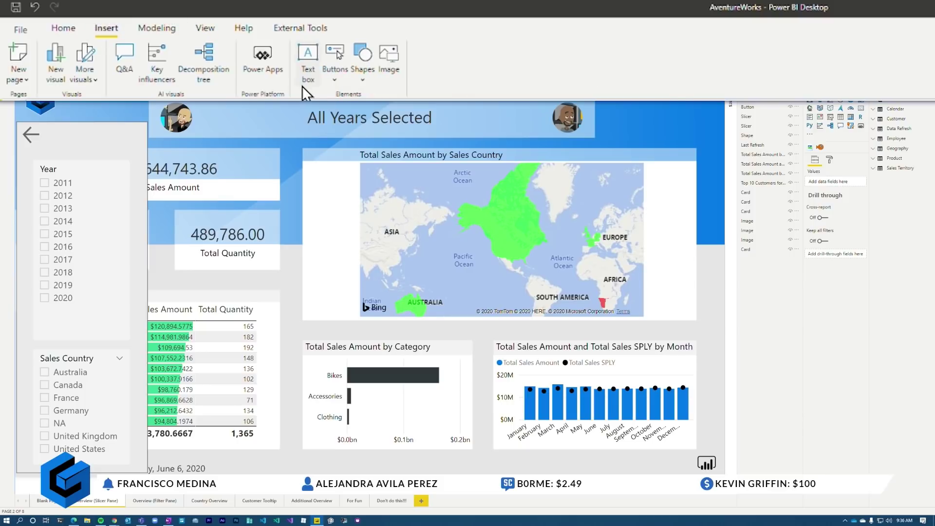
{"action": "left_click", "coordinate": [336, 74]}
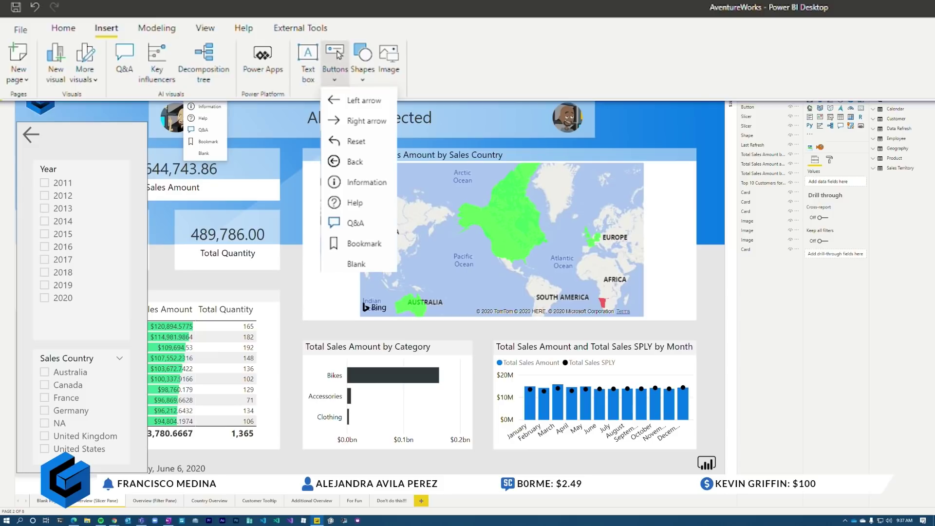
{"action": "left_click", "coordinate": [335, 72]}
{"action": "left_click", "coordinate": [115, 140]}
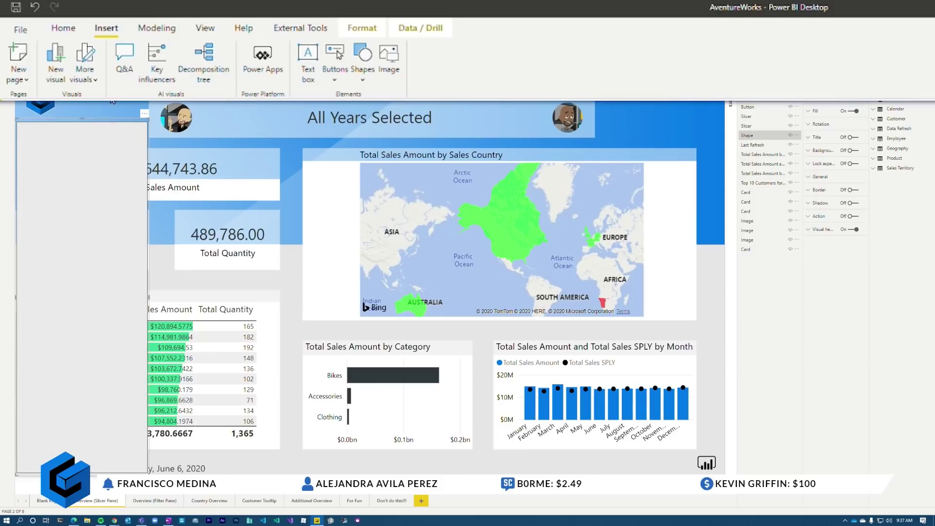
{"action": "left_click", "coordinate": [114, 101]}
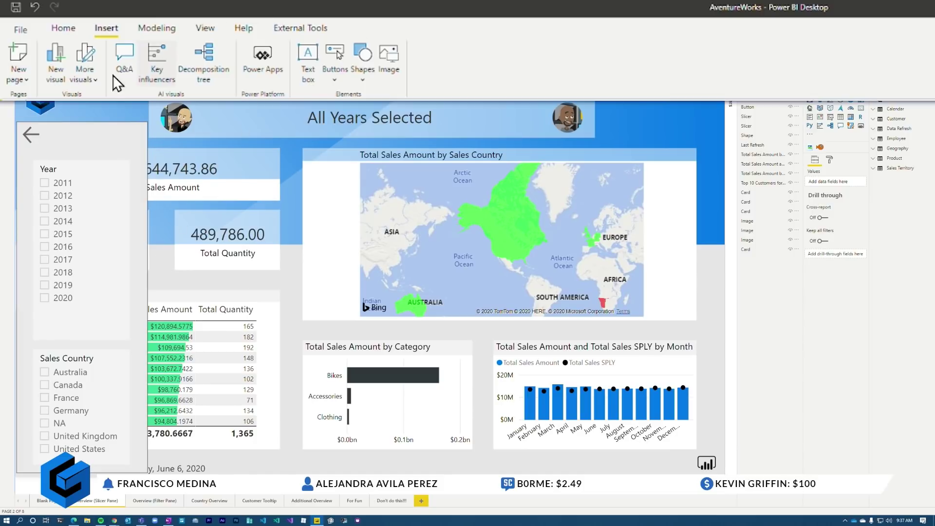
Step: Insert a blank button, size it over the back arrow, and layer it below the slicers
{"action": "left_click", "coordinate": [338, 73]}
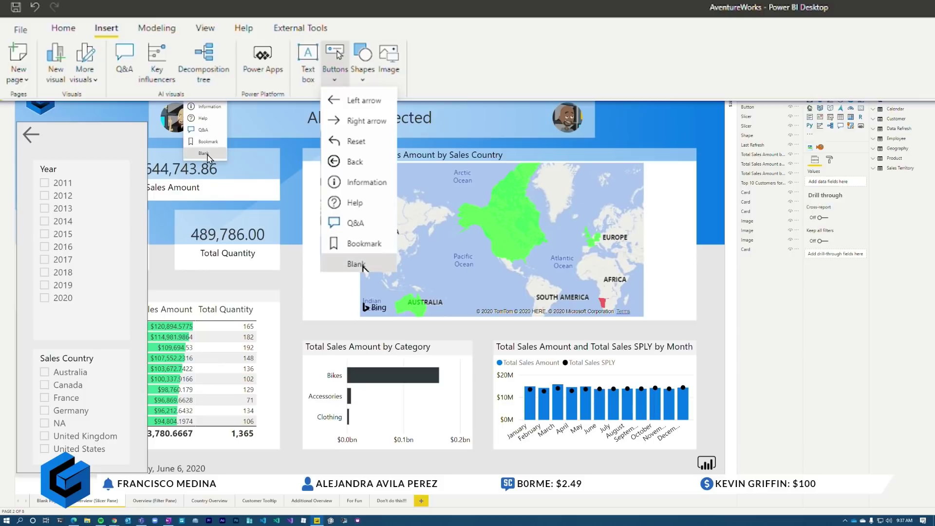
{"action": "left_click", "coordinate": [361, 264]}
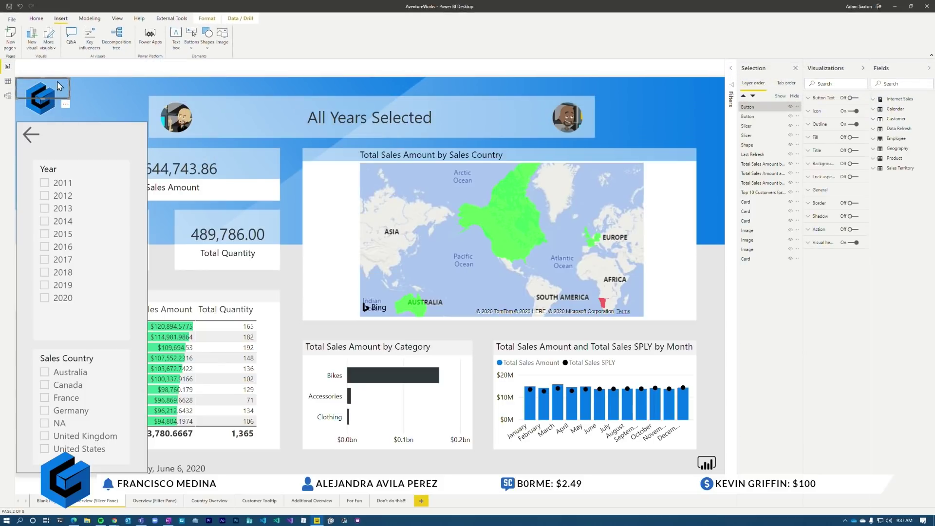
{"action": "left_click_drag", "start_coordinate": [58, 86], "coordinate": [64, 132]}
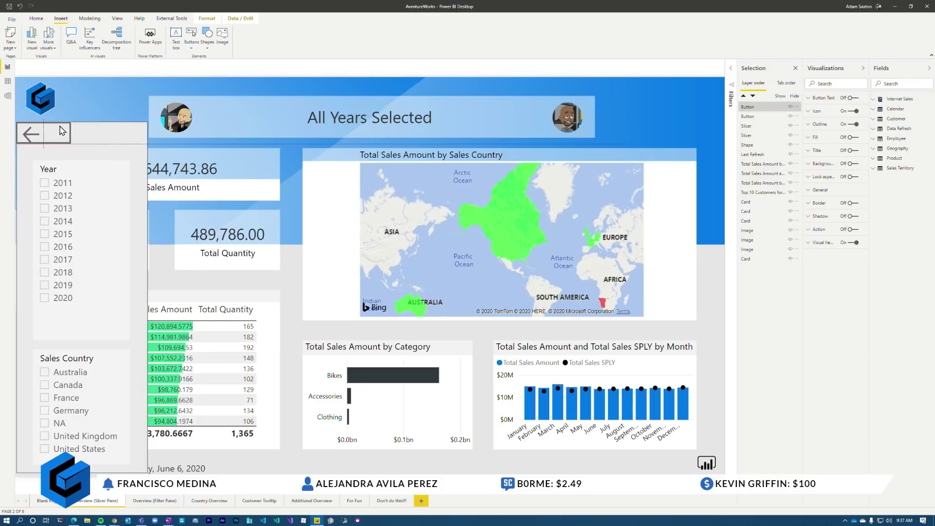
{"action": "left_click_drag", "start_coordinate": [76, 144], "coordinate": [146, 471]}
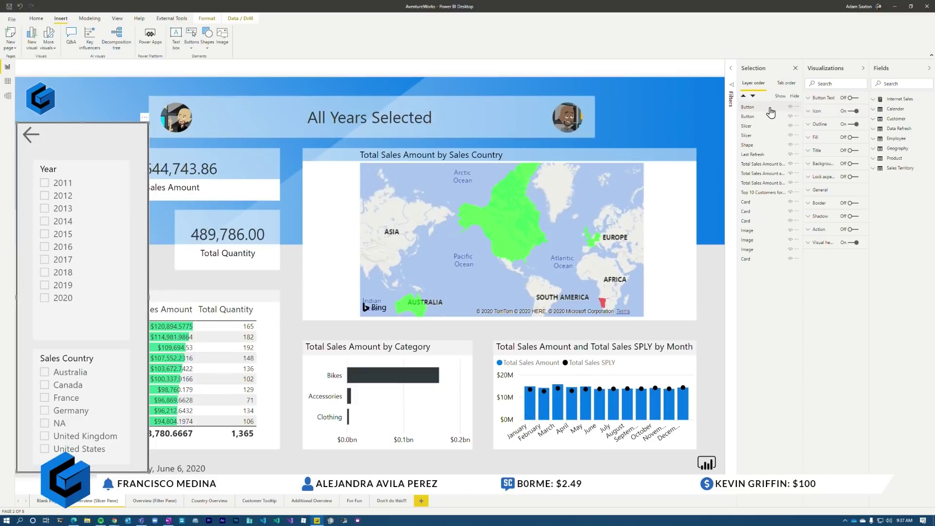
{"action": "left_click_drag", "start_coordinate": [755, 107], "coordinate": [768, 140]}
{"action": "left_click", "coordinate": [755, 136]}
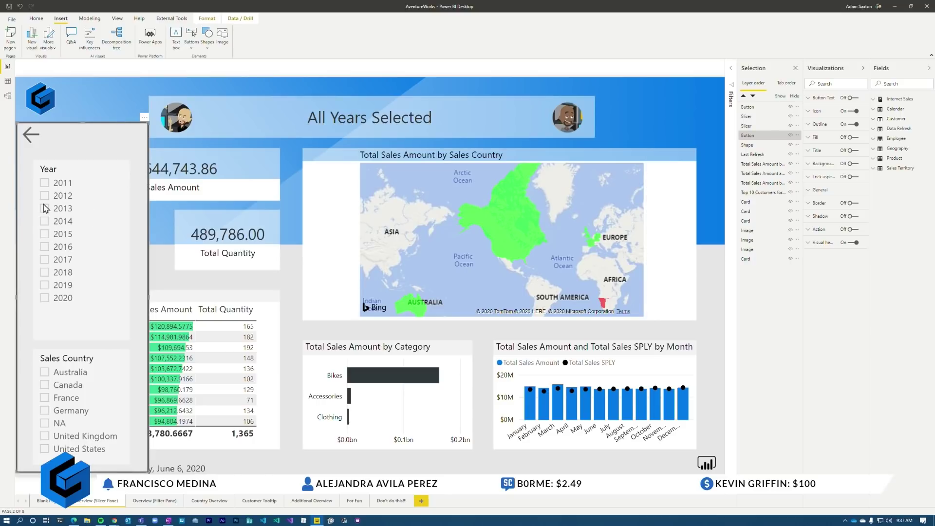
{"action": "left_click", "coordinate": [666, 126]}
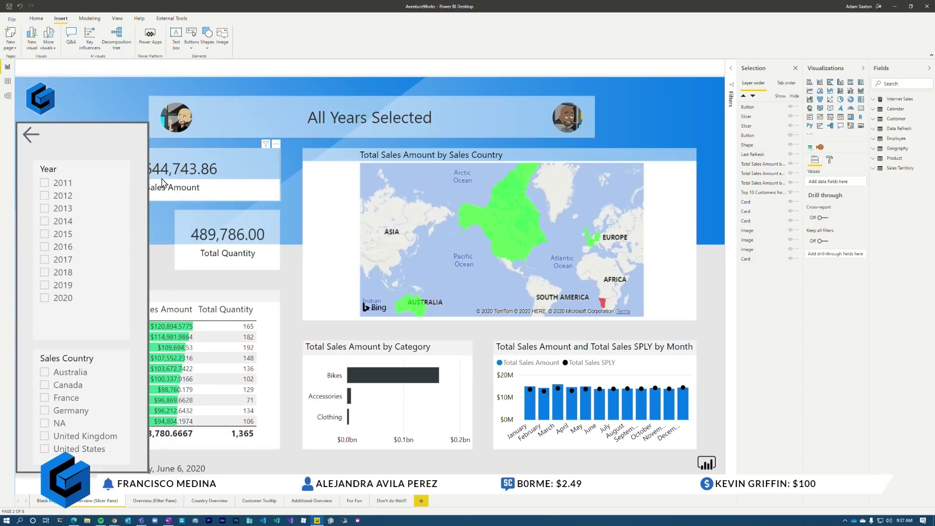
{"action": "left_click", "coordinate": [89, 153]}
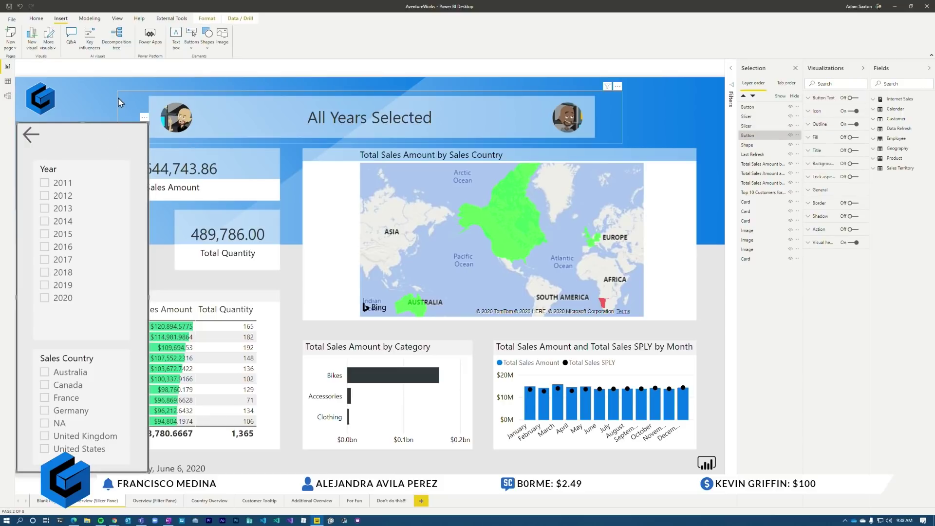
{"action": "left_click", "coordinate": [156, 285]}
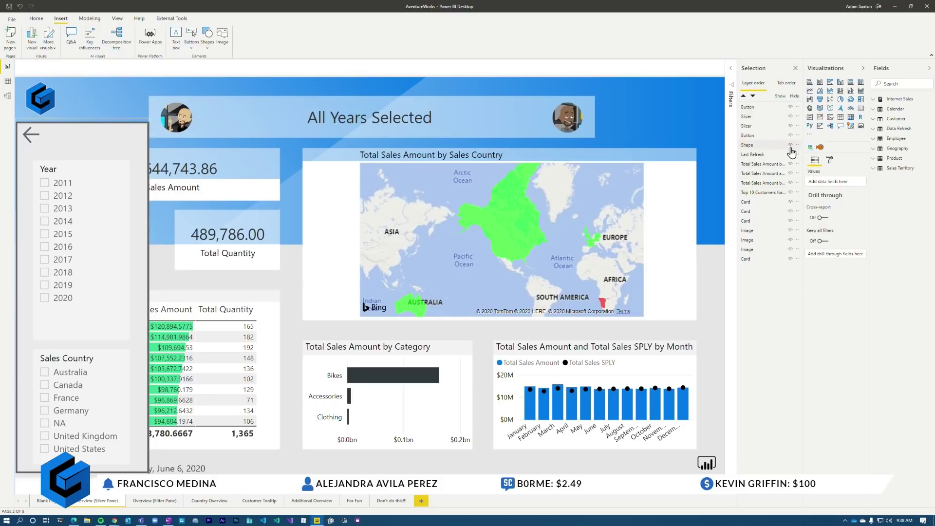
{"action": "left_click", "coordinate": [752, 136]}
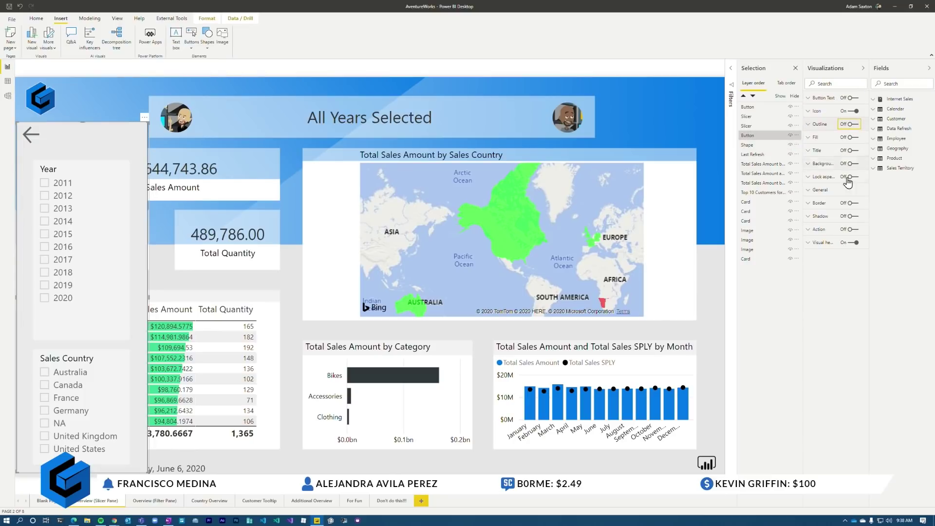
{"action": "key", "text": "Escape"}
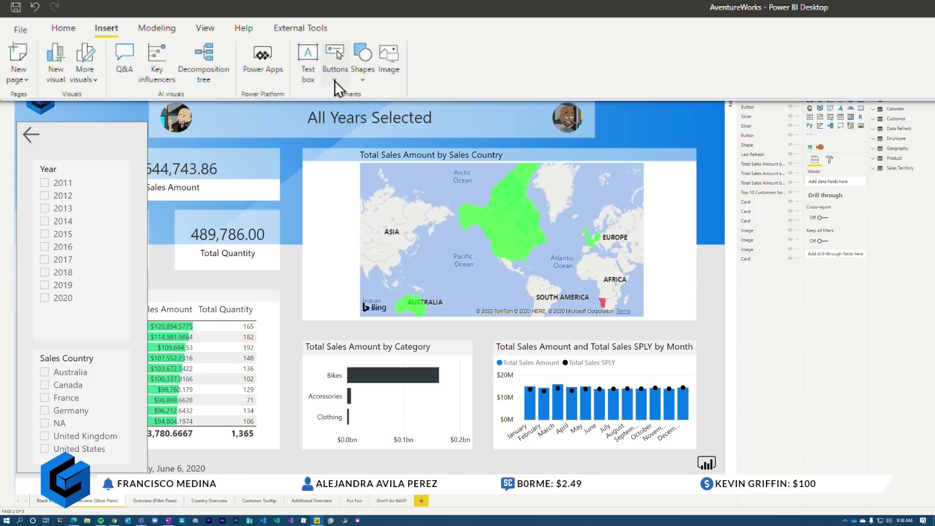
Step: Add a borderless blank button covering the whole page, layered below the panel shape
{"action": "left_click", "coordinate": [335, 80]}
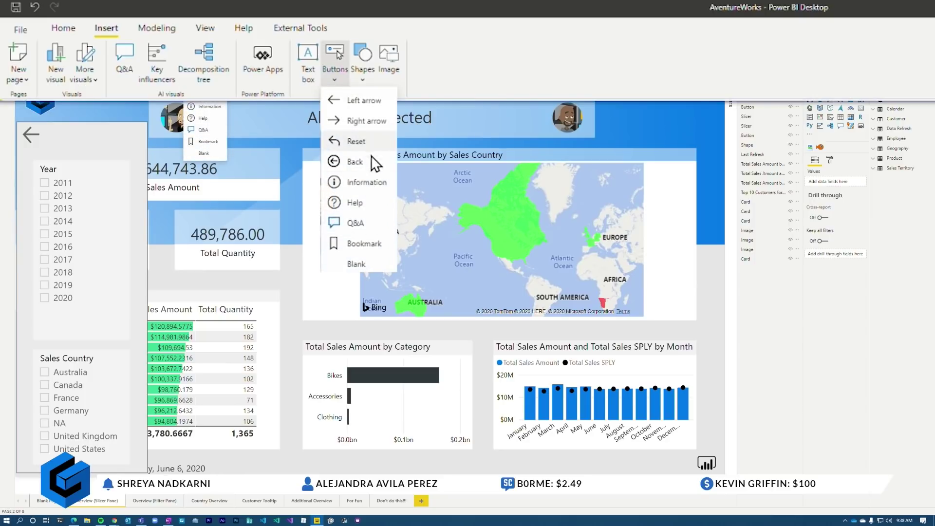
{"action": "left_click", "coordinate": [356, 263]}
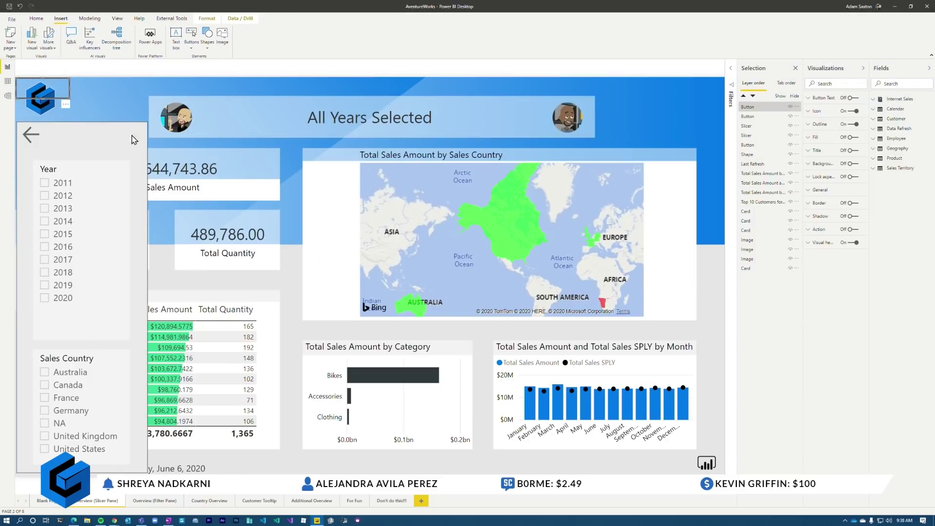
{"action": "left_click_drag", "start_coordinate": [70, 97], "coordinate": [725, 474]}
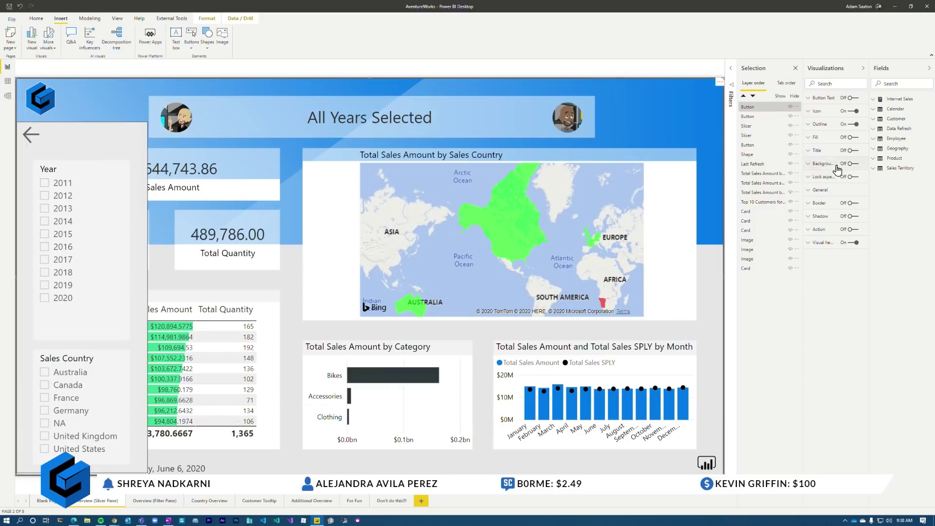
{"action": "left_click", "coordinate": [909, 113]}
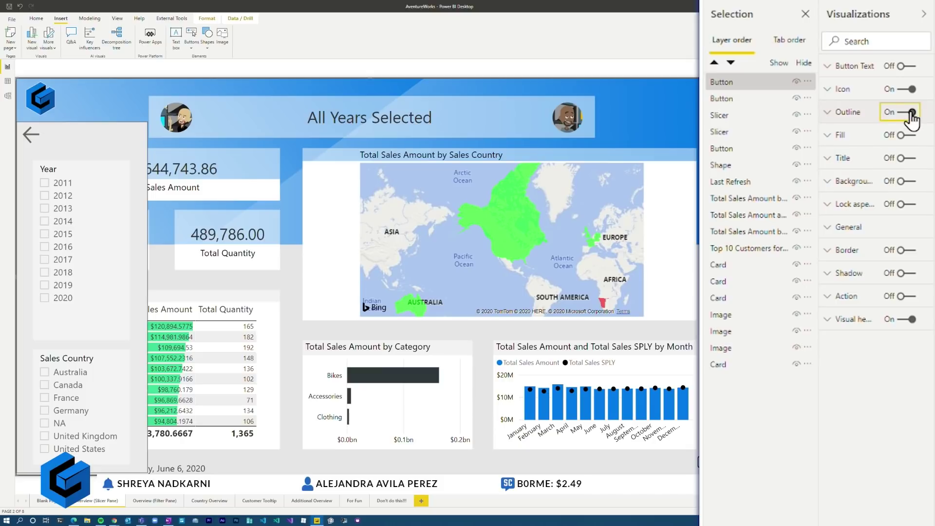
{"action": "left_click_drag", "start_coordinate": [744, 84], "coordinate": [746, 166]}
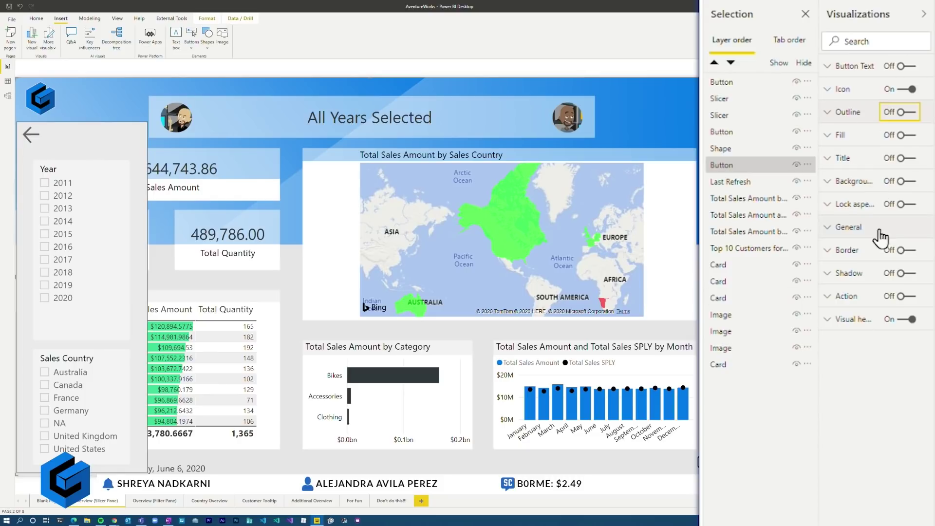
Step: Turn on the button's Bookmark action linked to 'Overview - No Slicer'
{"action": "left_click", "coordinate": [843, 298]}
{"action": "left_click", "coordinate": [905, 296]}
{"action": "left_click", "coordinate": [875, 342]}
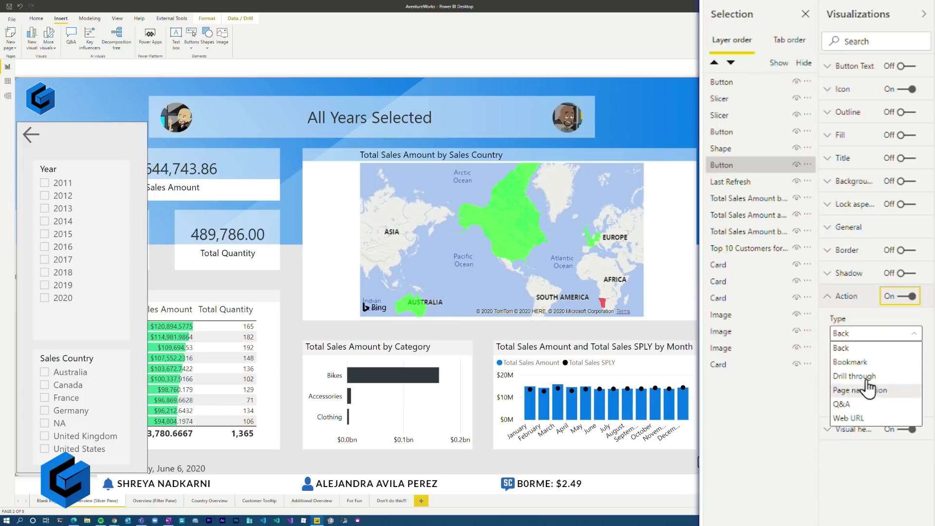
{"action": "left_click", "coordinate": [872, 361]}
{"action": "left_click", "coordinate": [879, 375]}
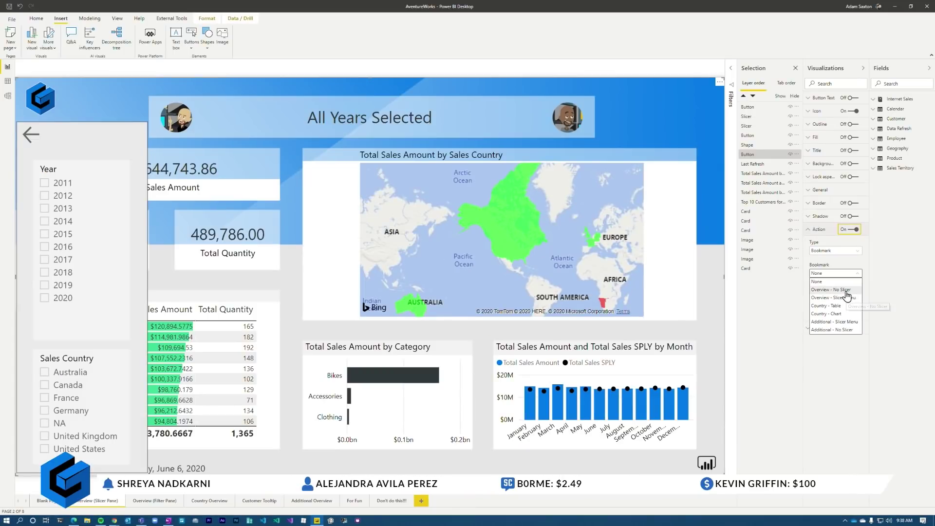
{"action": "left_click", "coordinate": [846, 291]}
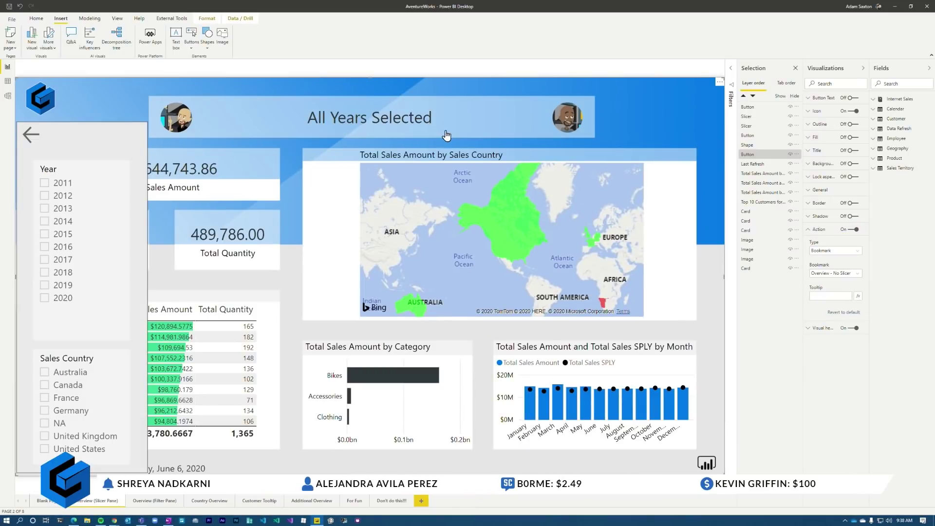
{"action": "left_click", "coordinate": [550, 69]}
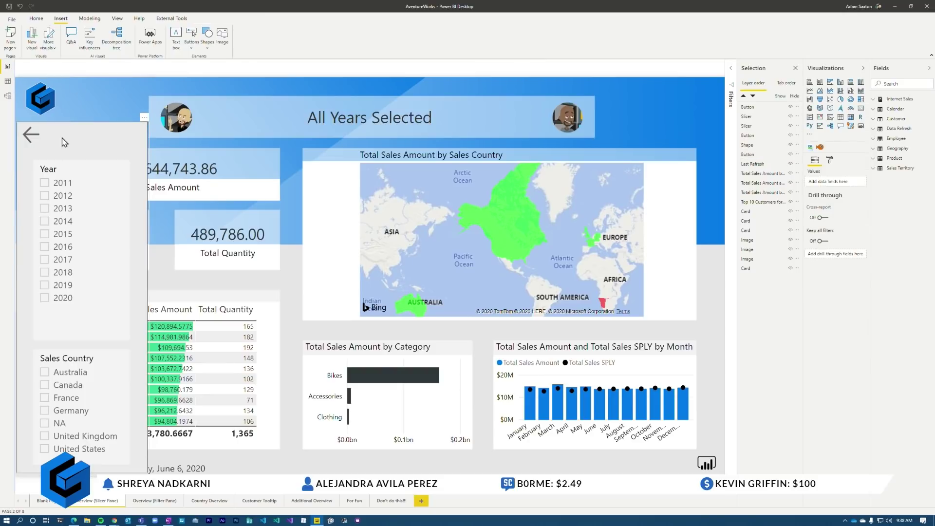
Step: Ctrl+click the dimmed background to close the slicer panel, then check the Button layer
{"action": "left_click", "coordinate": [130, 101]}
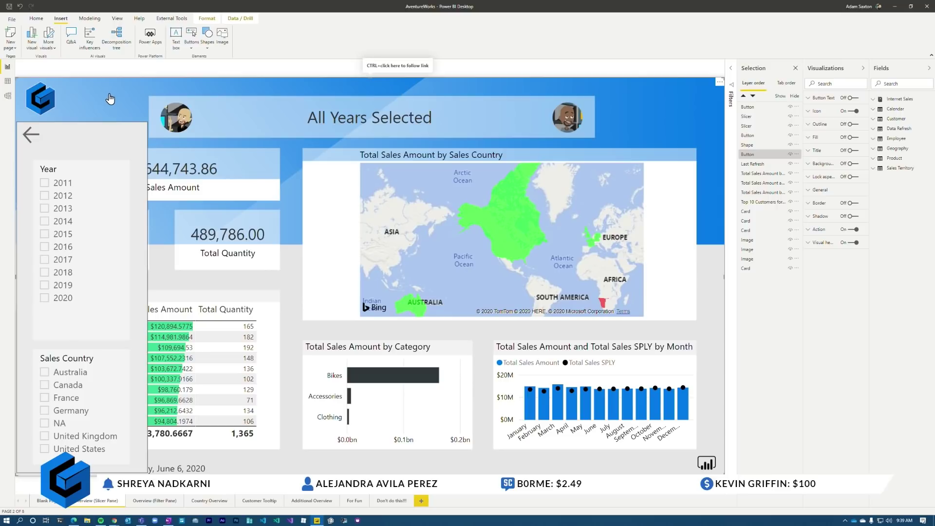
{"action": "left_click", "coordinate": [110, 99], "text": "ctrl"}
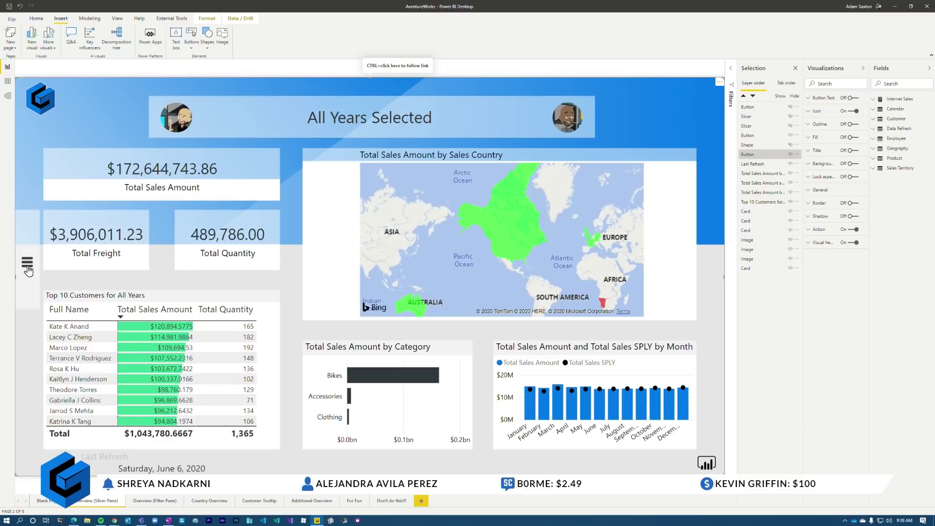
{"action": "left_click", "coordinate": [772, 155]}
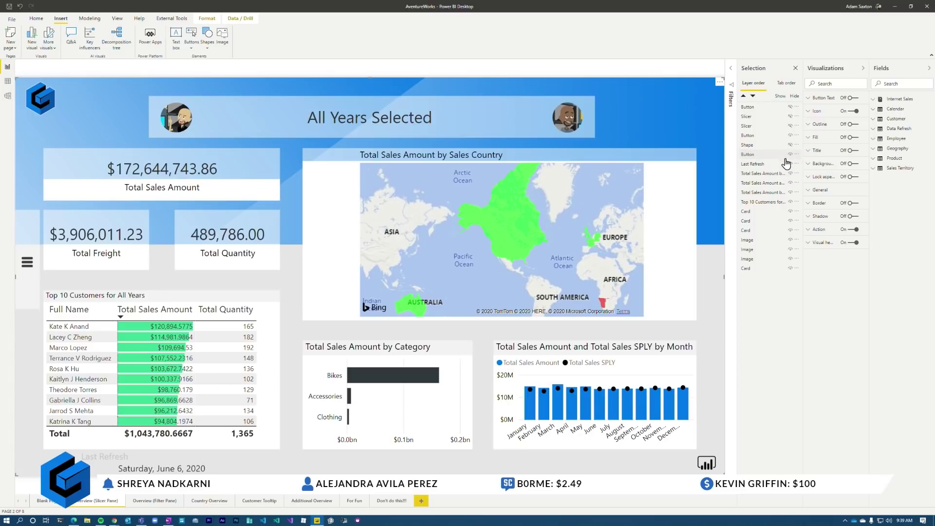
{"action": "key", "text": "Escape"}
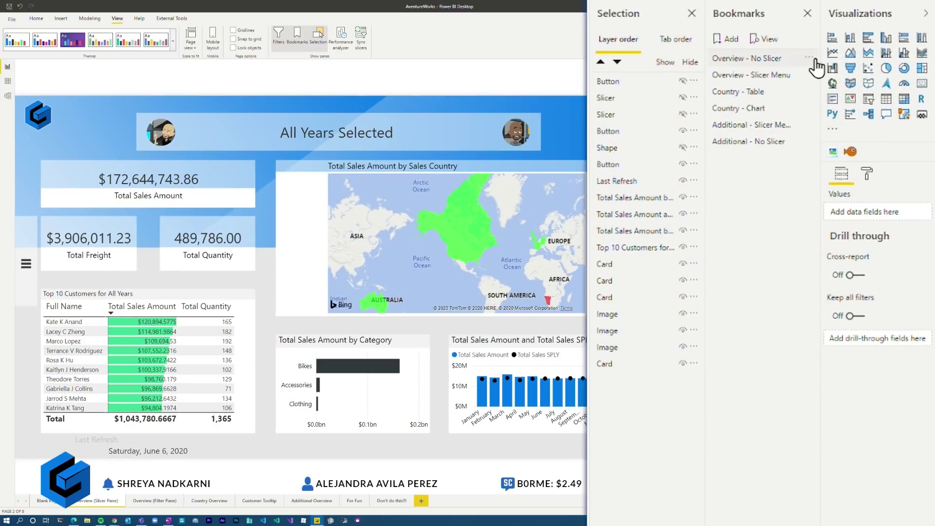
Step: Apply and update the 'Overview - Slicer Menu' bookmark
{"action": "left_click", "coordinate": [809, 58]}
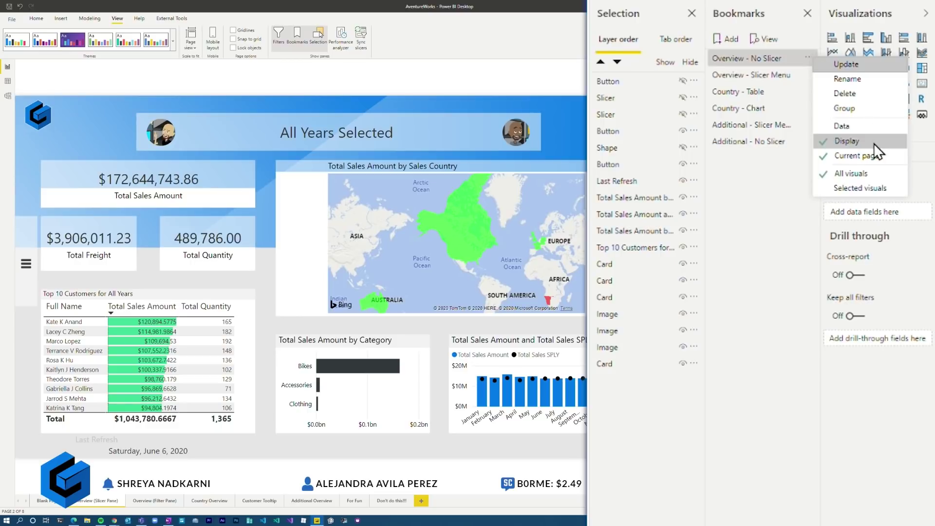
{"action": "left_click", "coordinate": [848, 65]}
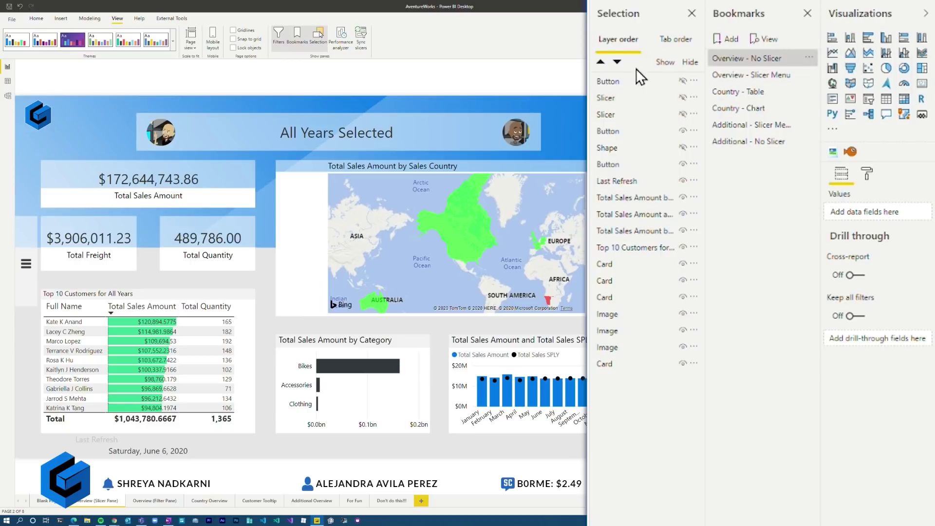
{"action": "left_click", "coordinate": [728, 77]}
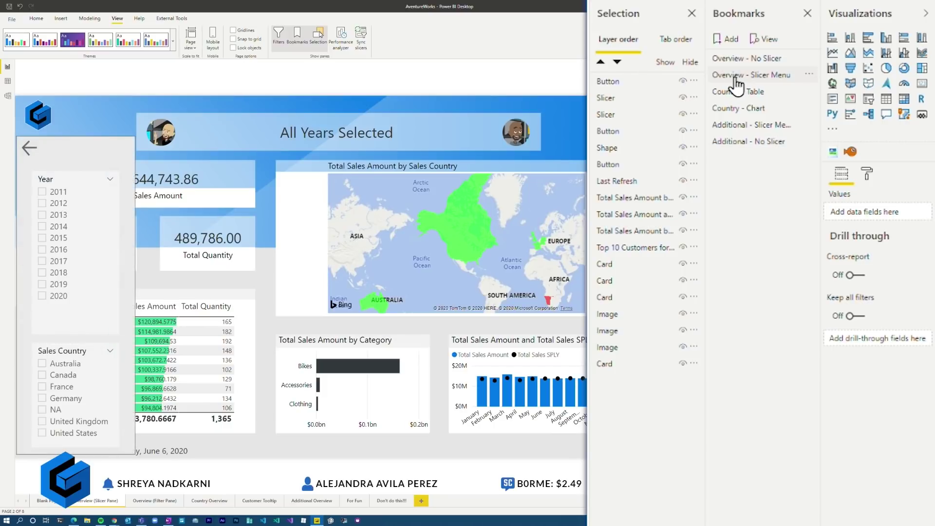
{"action": "left_click", "coordinate": [811, 75]}
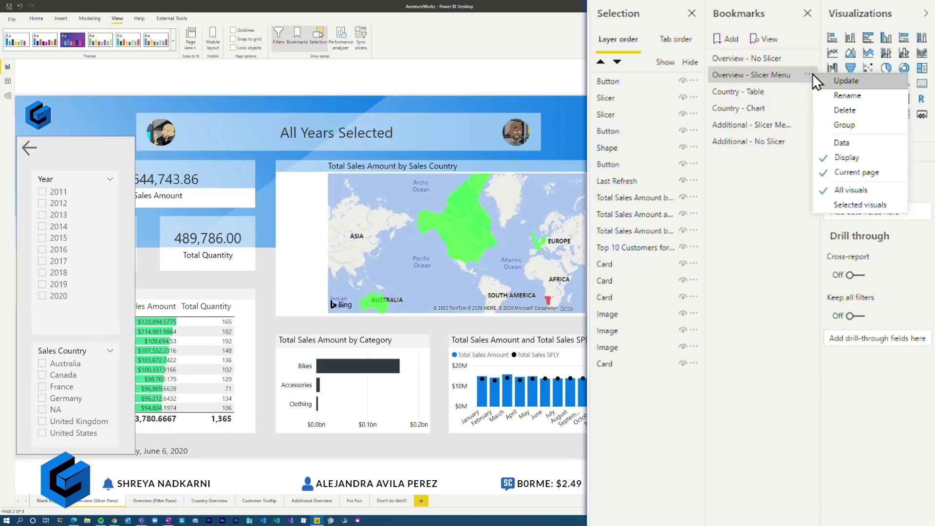
{"action": "left_click", "coordinate": [847, 81]}
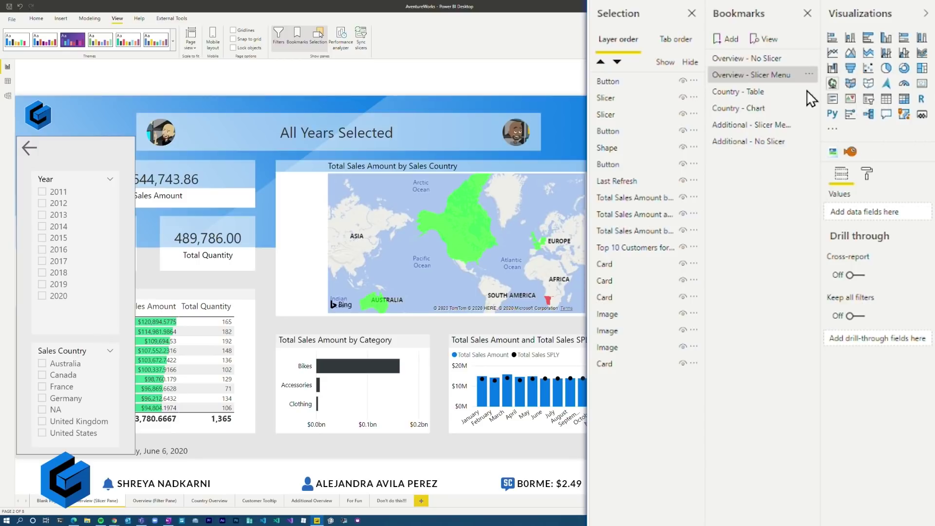
Step: Apply 'Overview - No Slicer', hide the Button layer, and update that bookmark
{"action": "left_click", "coordinate": [580, 128], "text": "ctrl"}
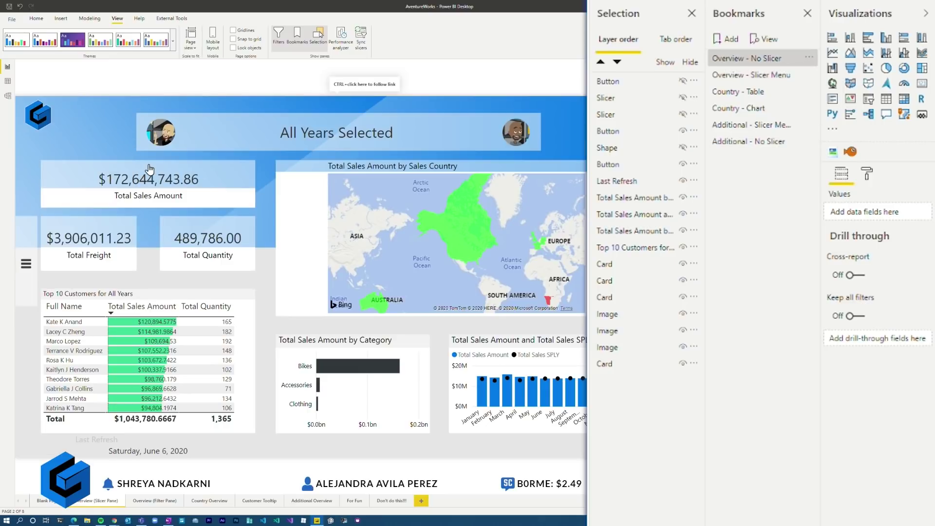
{"action": "left_click", "coordinate": [27, 266]}
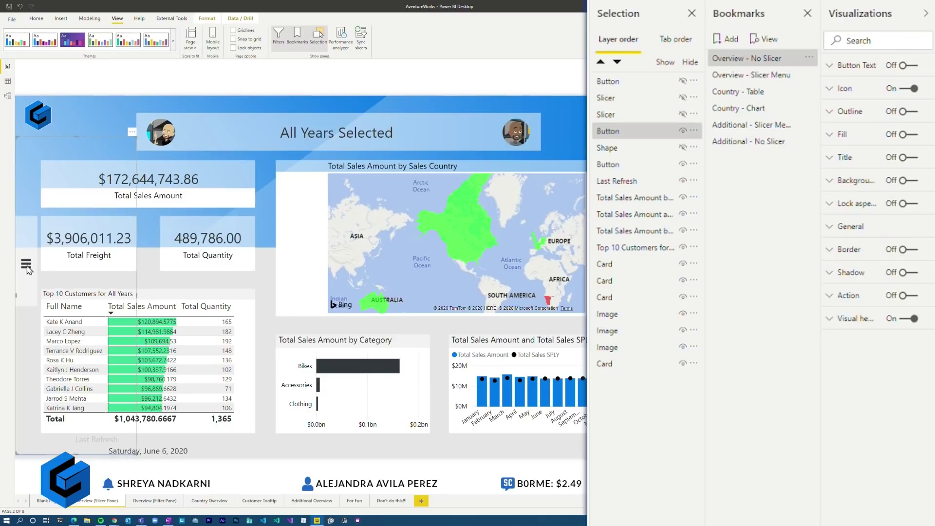
{"action": "left_click", "coordinate": [682, 131]}
{"action": "left_click", "coordinate": [809, 57]}
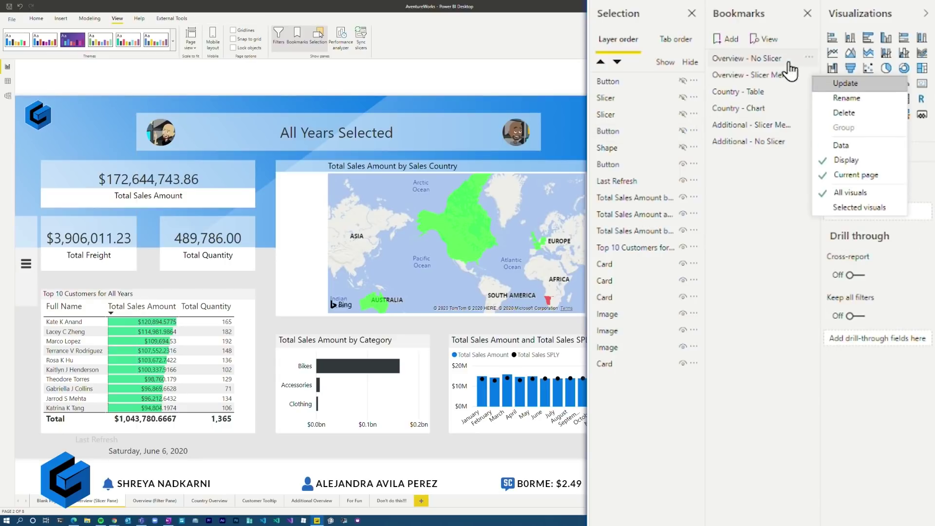
{"action": "left_click", "coordinate": [811, 58]}
{"action": "left_click", "coordinate": [833, 66]}
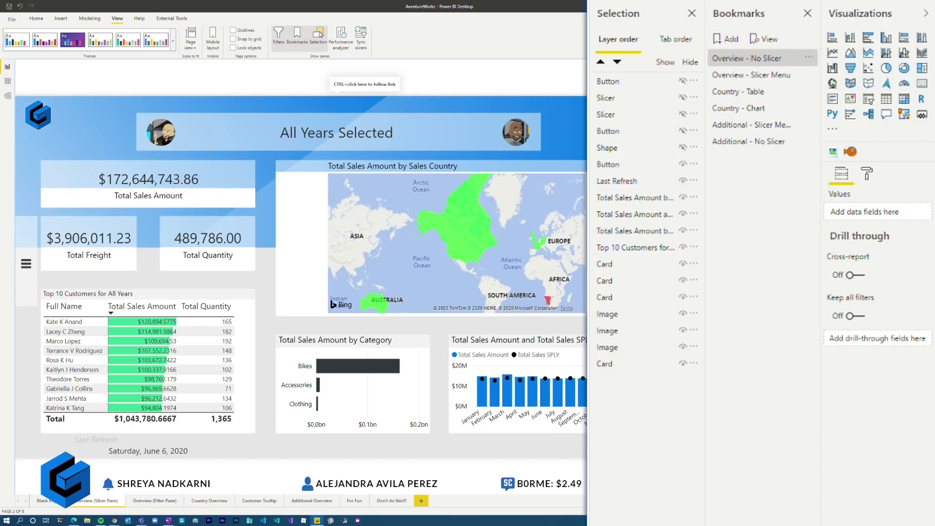
Step: Re-hide the Button layer and update 'Overview - No Slicer' twice more
{"action": "left_click", "coordinate": [684, 166]}
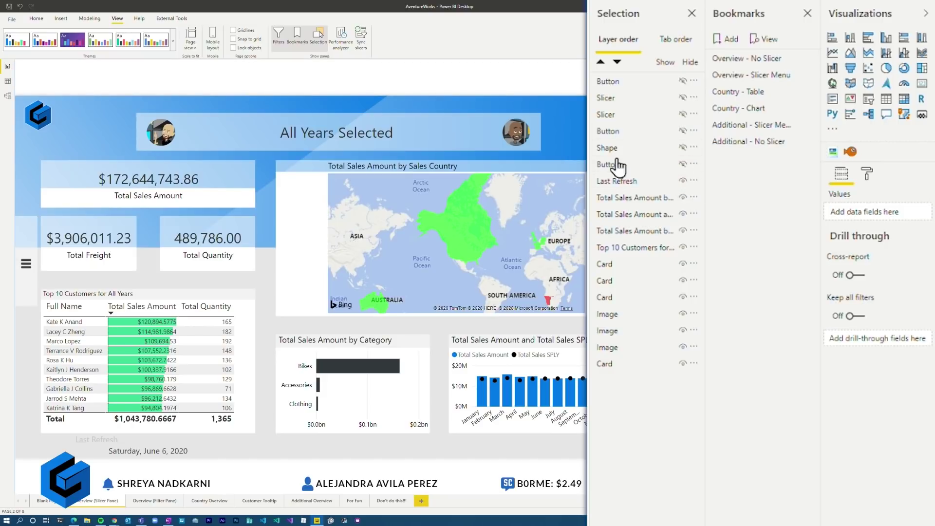
{"action": "left_click", "coordinate": [810, 58]}
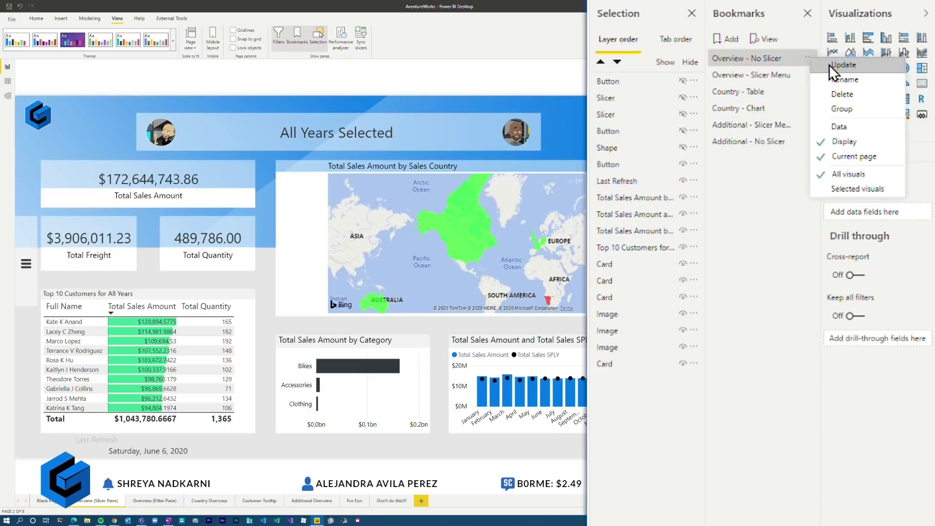
{"action": "left_click", "coordinate": [830, 64]}
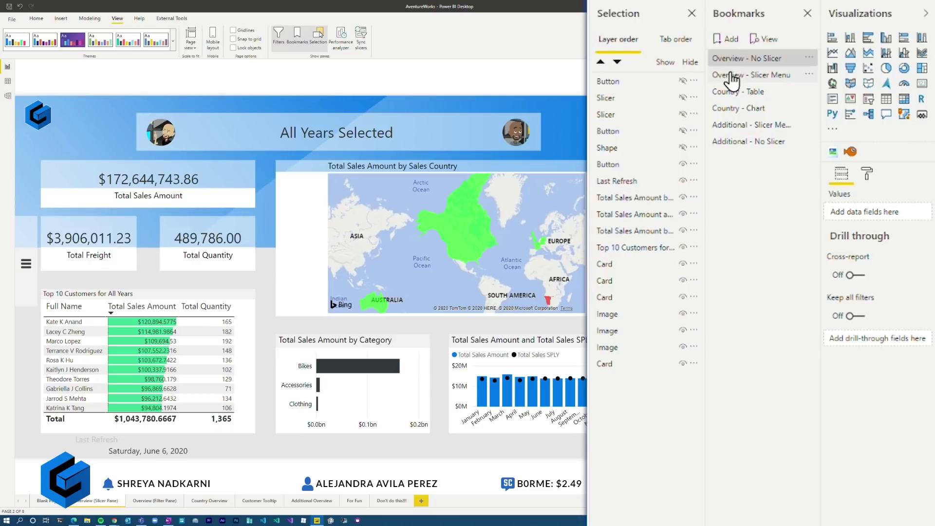
{"action": "left_click", "coordinate": [683, 164]}
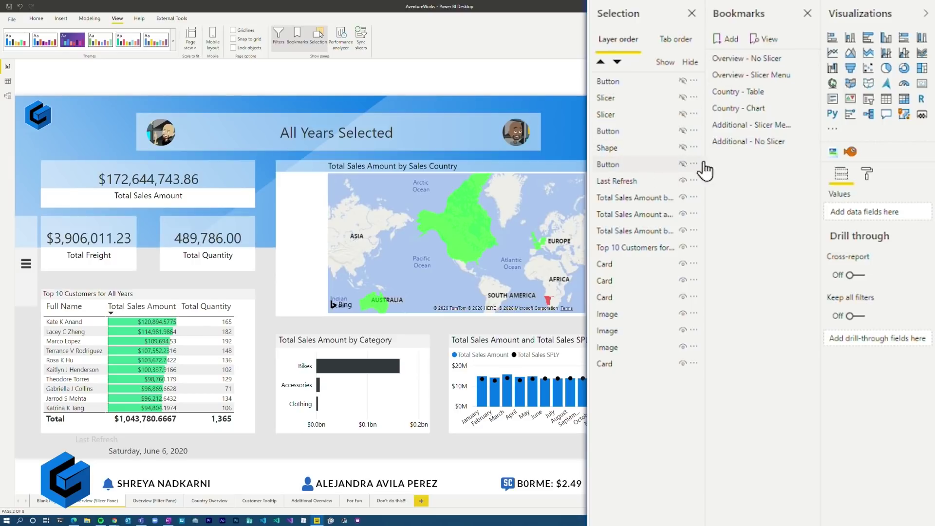
{"action": "left_click", "coordinate": [810, 58]}
{"action": "left_click", "coordinate": [828, 64]}
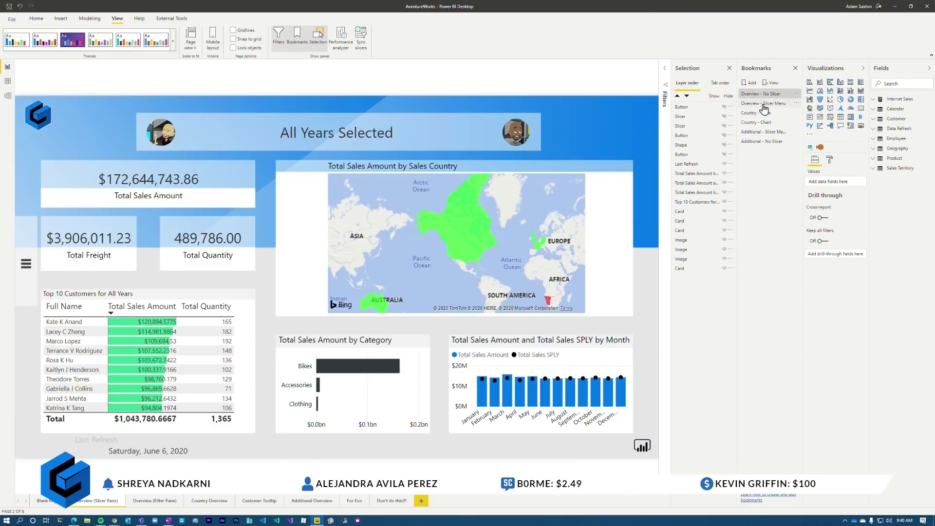
Step: Apply 'Overview - Slicer Menu' and close the panel from the dimmed background
{"action": "left_click", "coordinate": [764, 104]}
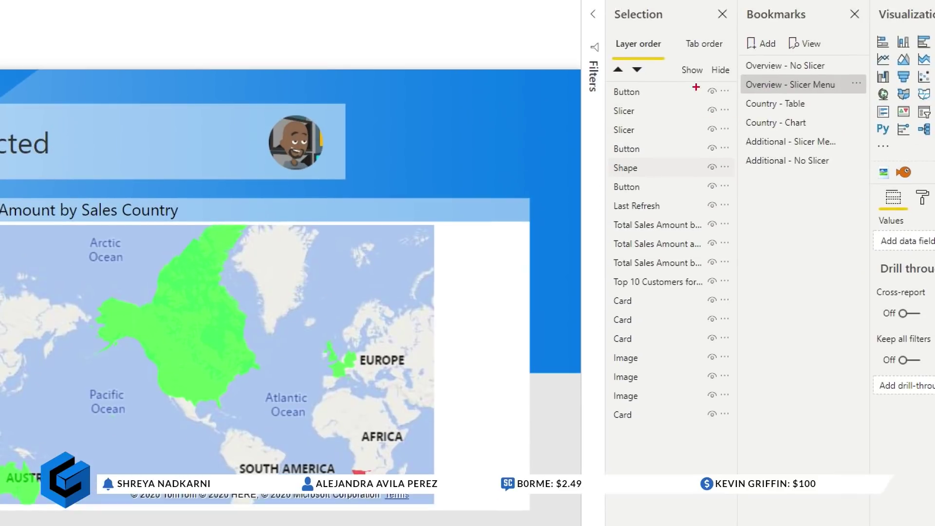
{"action": "mouse_move", "coordinate": [697, 81]}
{"action": "left_mouse_down"}
{"action": "mouse_move", "coordinate": [716, 92]}
{"action": "mouse_move", "coordinate": [726, 219]}
{"action": "mouse_move", "coordinate": [727, 210]}
{"action": "left_mouse_up"}
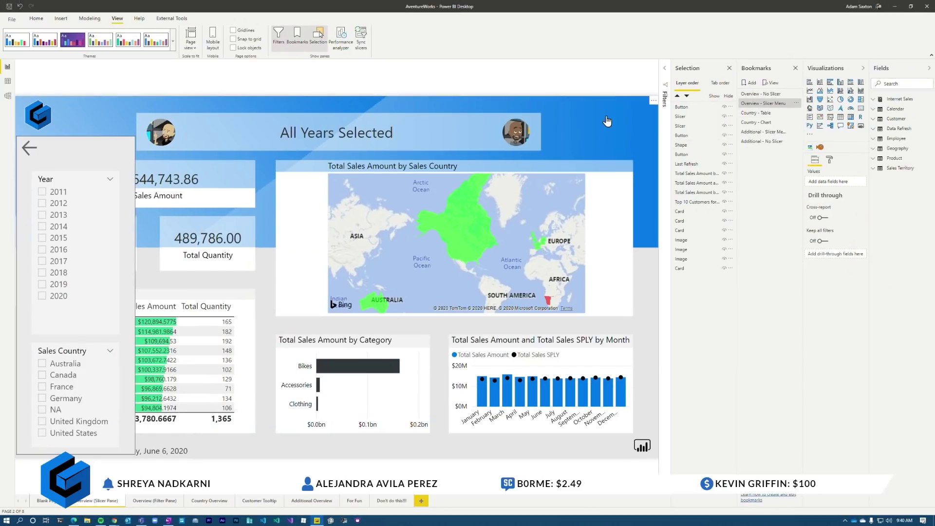
{"action": "left_click", "coordinate": [607, 121], "text": "ctrl"}
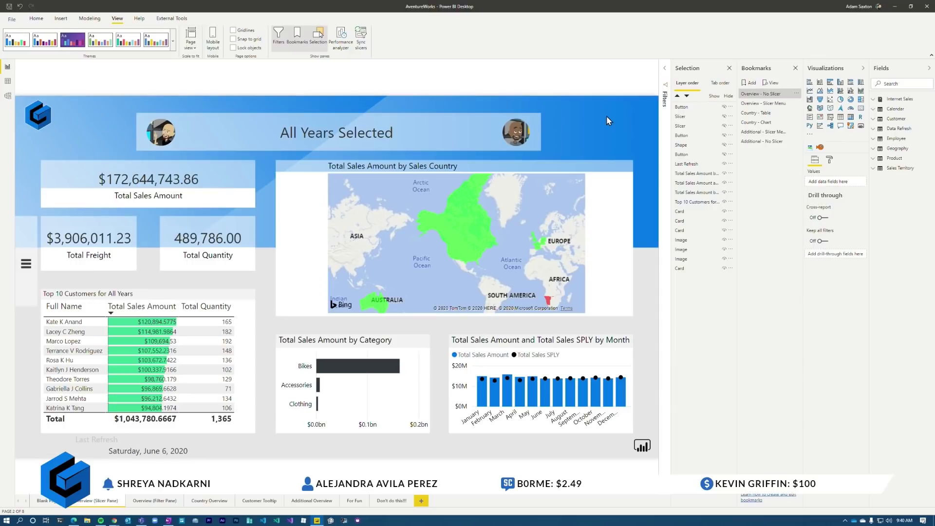
Step: Reopen the panel, inspect its buttons, then close it to show the full overview
{"action": "left_click", "coordinate": [28, 267], "text": "ctrl"}
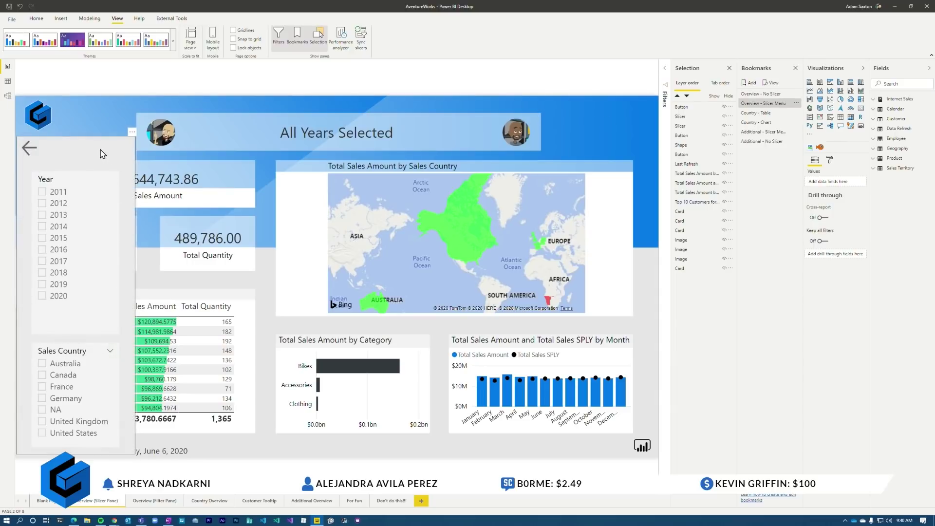
{"action": "left_click", "coordinate": [102, 154]}
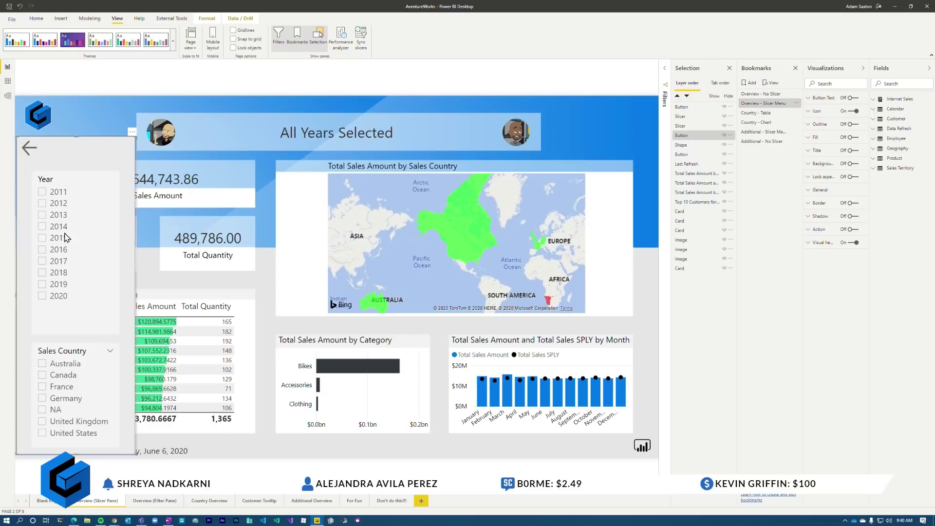
{"action": "left_click", "coordinate": [104, 151]}
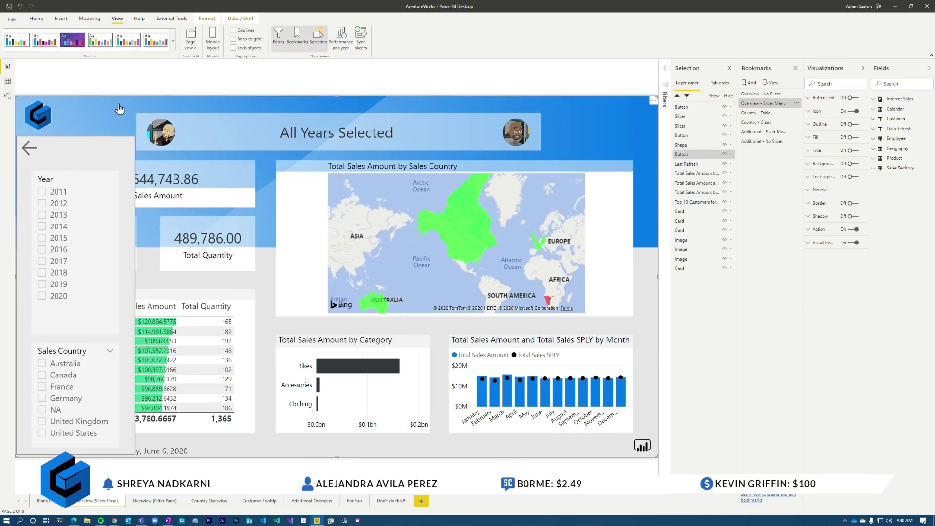
{"action": "left_click", "coordinate": [119, 85]}
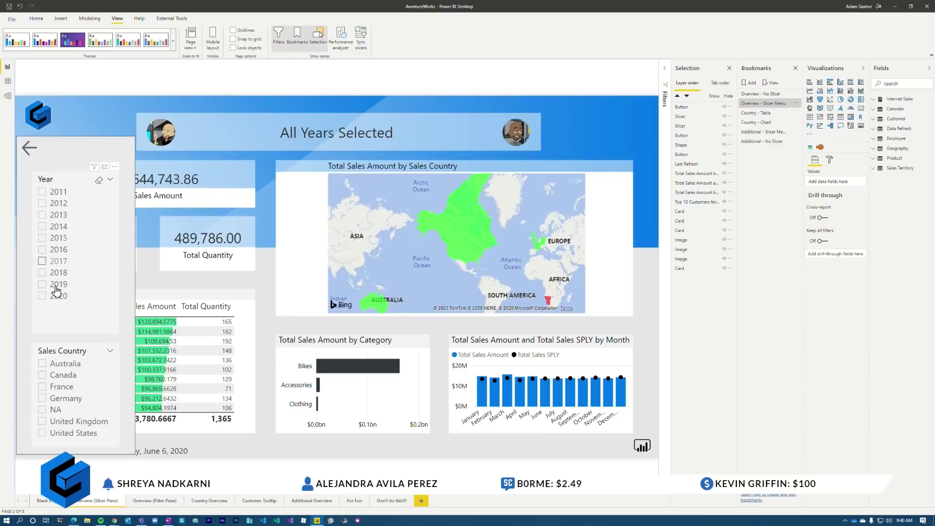
{"action": "left_click", "coordinate": [94, 128], "text": "ctrl"}
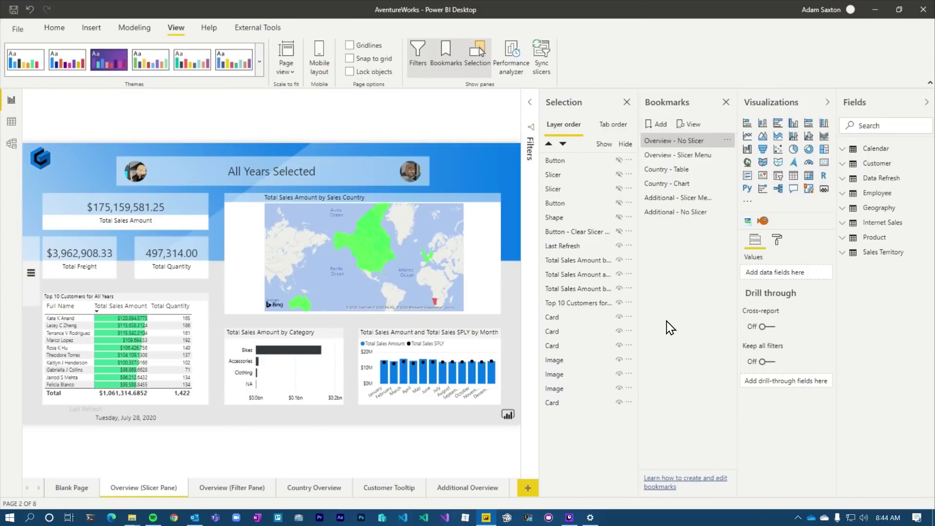
Step: Reopen the slicer menu and review the dimming button's black fill at 70% transparency
{"action": "left_click", "coordinate": [706, 155]}
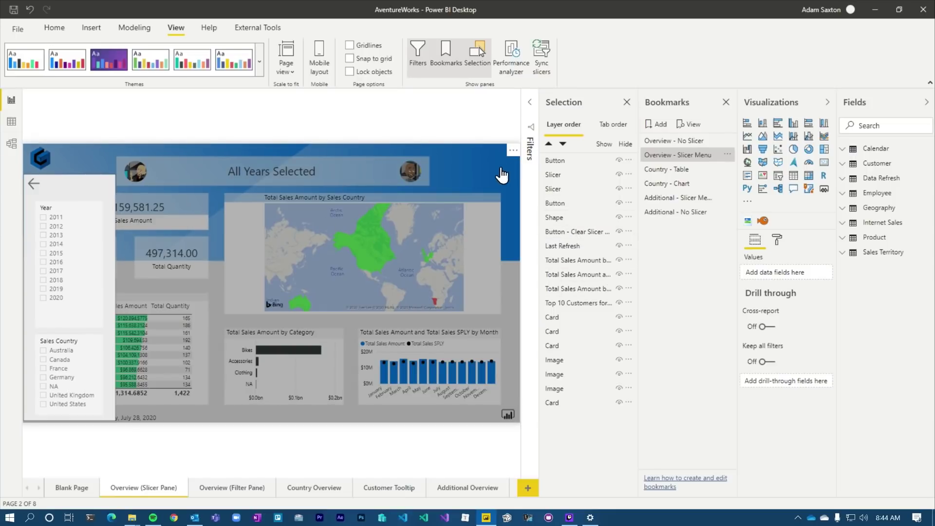
{"action": "left_click", "coordinate": [578, 232]}
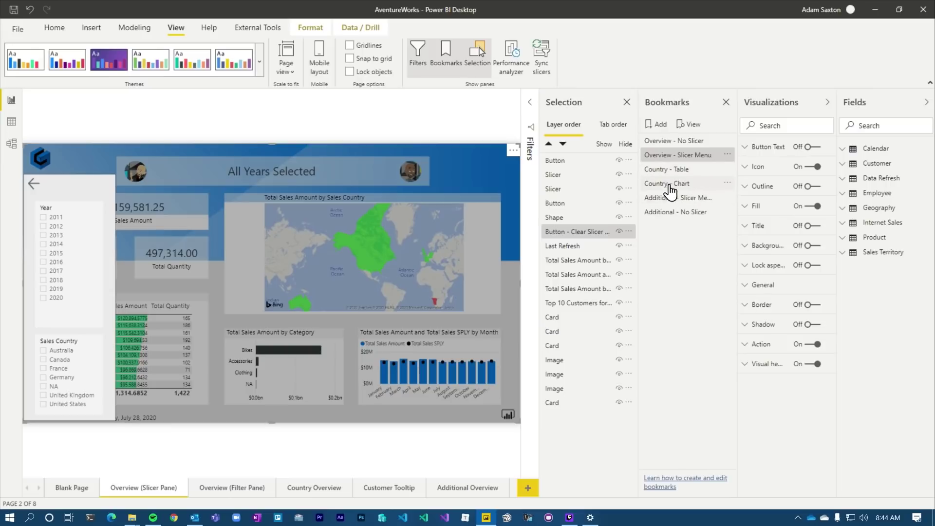
{"action": "left_click", "coordinate": [772, 207]}
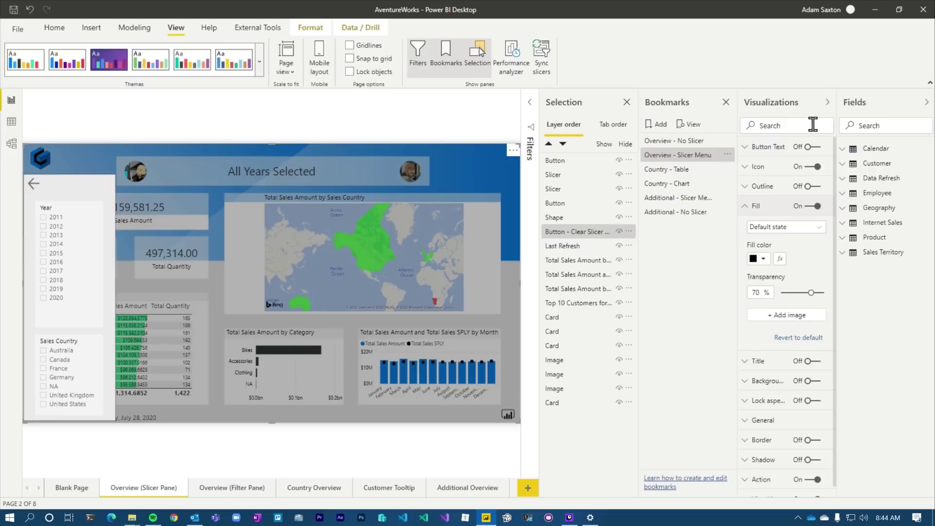
{"action": "left_click", "coordinate": [764, 206]}
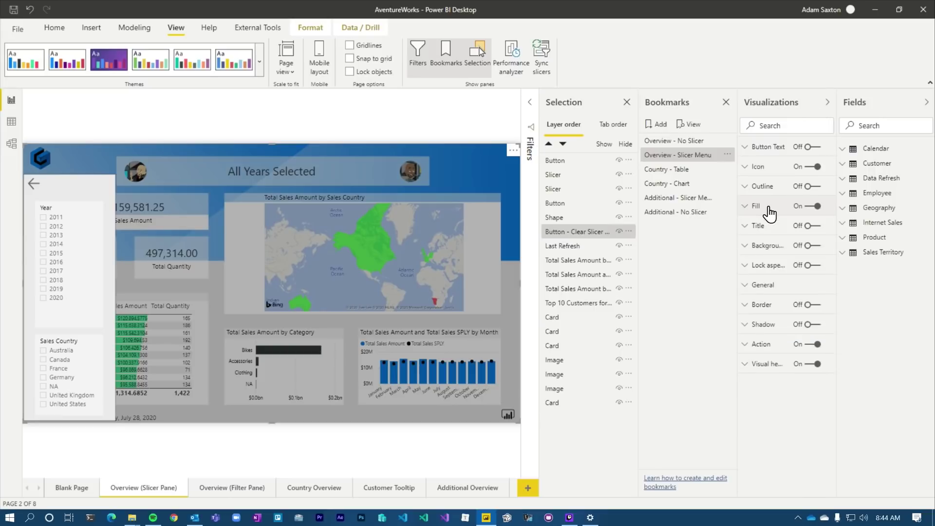
Step: Group the back-arrow button, Year and Sales Country slicers, buttons and shape as 'Slicer Panel'
{"action": "left_click", "coordinate": [570, 162]}
{"action": "left_click", "coordinate": [561, 189], "text": "shift"}
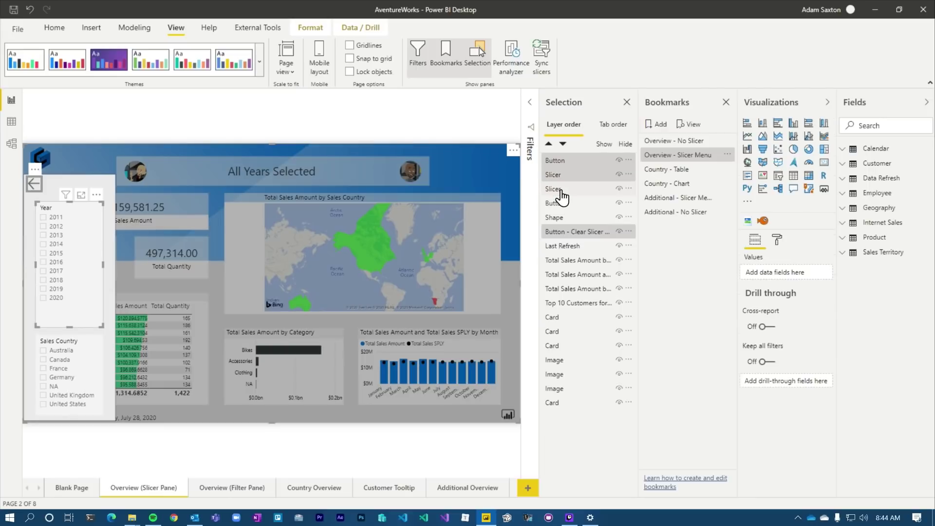
{"action": "left_click", "coordinate": [561, 203], "text": "shift"}
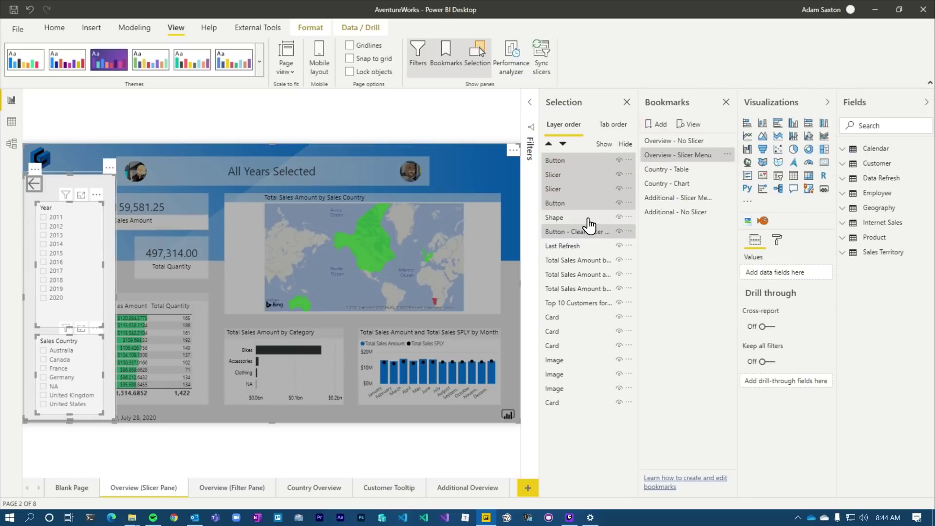
{"action": "left_click", "coordinate": [583, 223], "text": "ctrl"}
{"action": "left_click", "coordinate": [577, 164], "text": "ctrl"}
{"action": "right_click", "coordinate": [577, 163]}
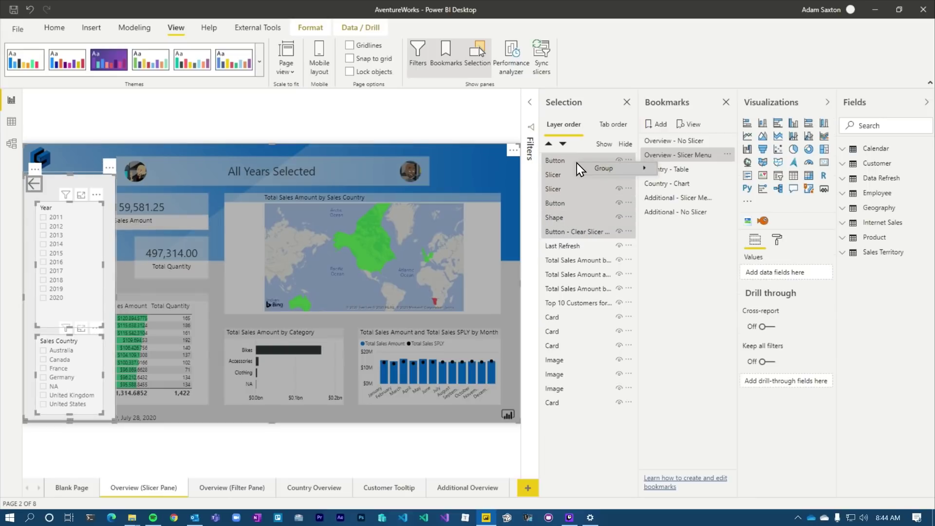
{"action": "mouse_move", "coordinate": [629, 168]}
{"action": "left_click", "coordinate": [685, 170]}
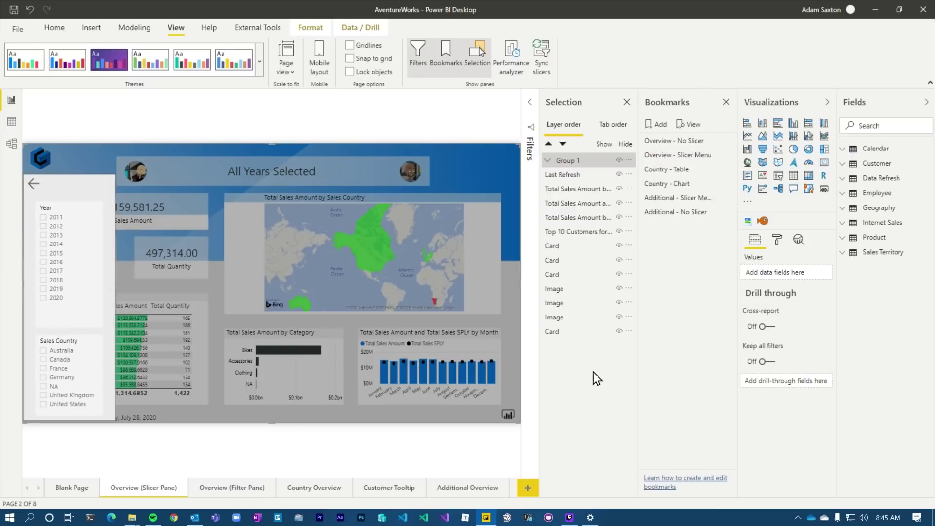
{"action": "left_click", "coordinate": [574, 161]}
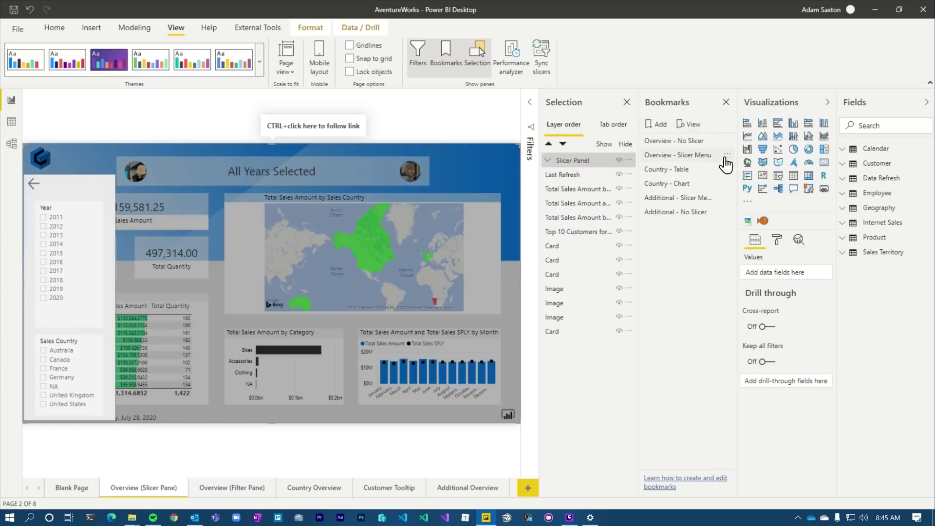
Step: Update the Slicer Menu bookmark with the new group, then hide 'Slicer Panel'
{"action": "left_click", "coordinate": [727, 155]}
{"action": "left_click", "coordinate": [750, 162]}
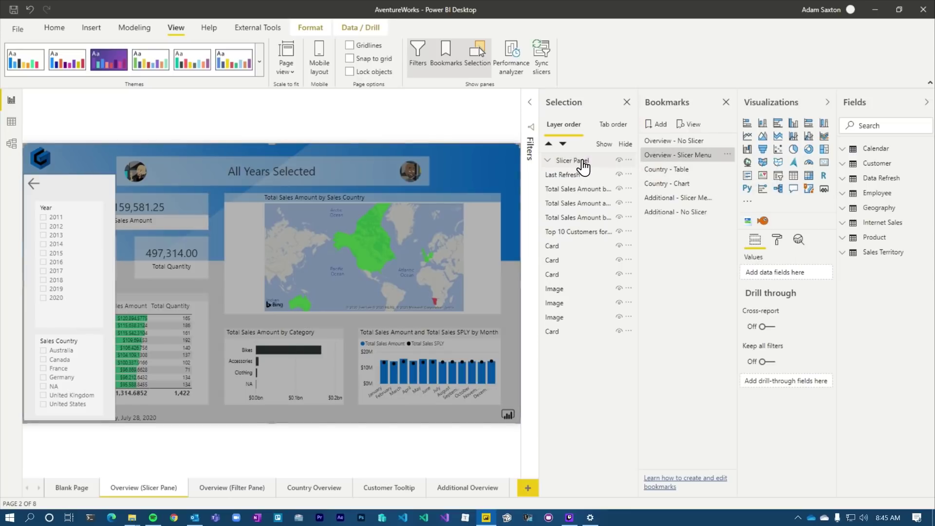
{"action": "left_click", "coordinate": [619, 161]}
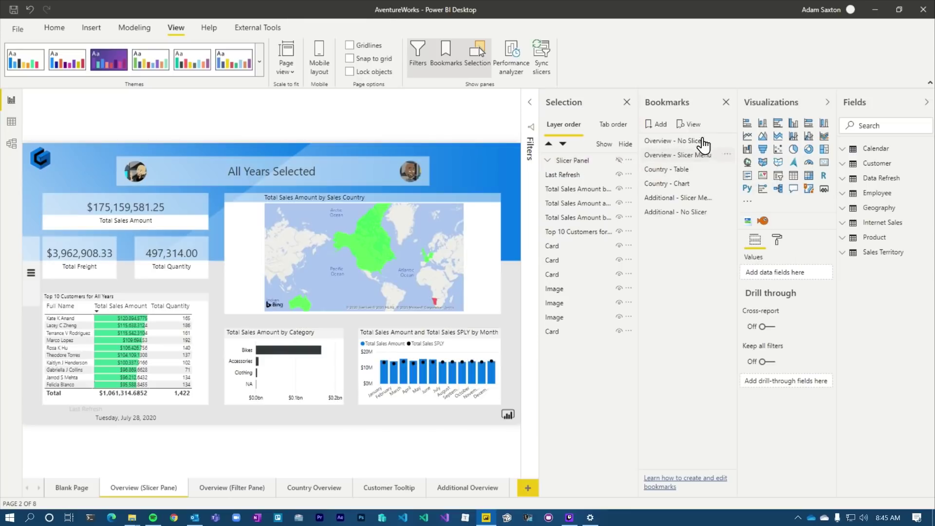
Step: Update 'Overview - No Slicer' with the group hidden and 'Overview - Slicer Menu' with it shown
{"action": "left_click", "coordinate": [728, 141]}
{"action": "left_click", "coordinate": [756, 146]}
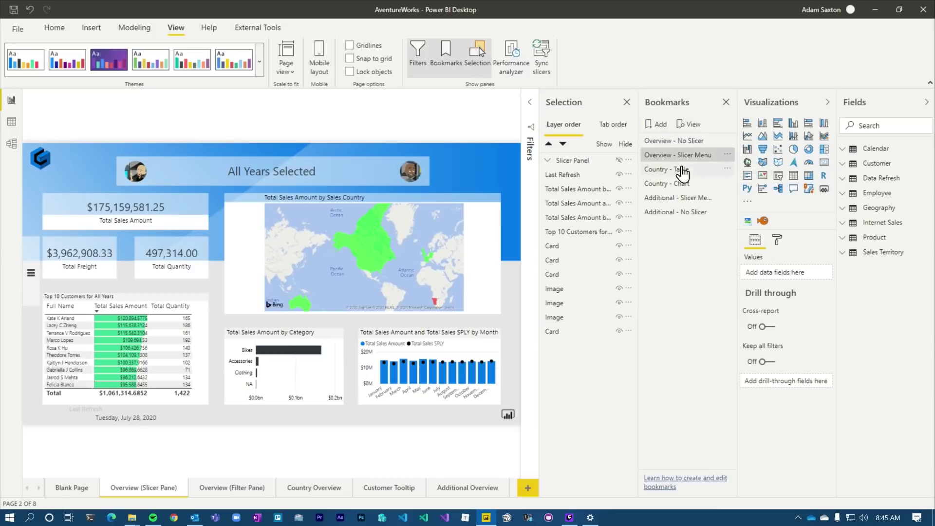
{"action": "left_click", "coordinate": [659, 156]}
{"action": "left_click", "coordinate": [620, 161]}
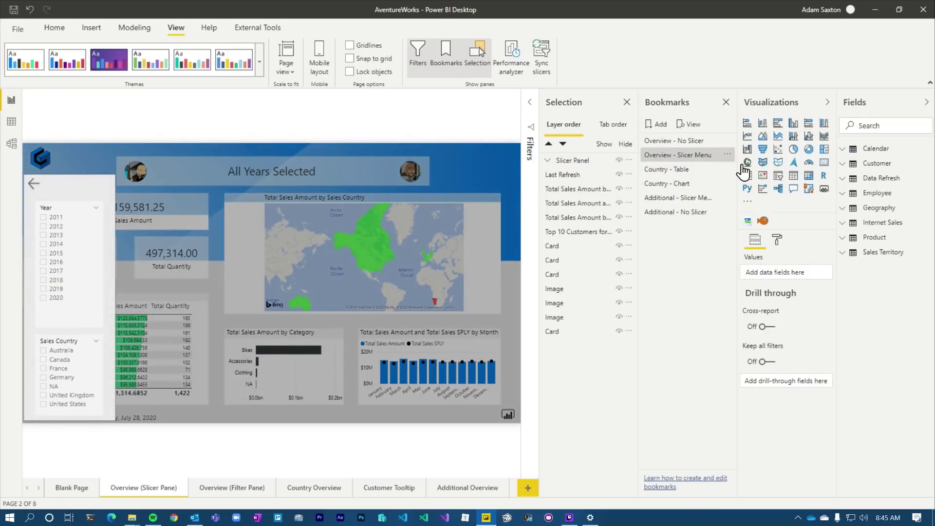
{"action": "left_click", "coordinate": [727, 155]}
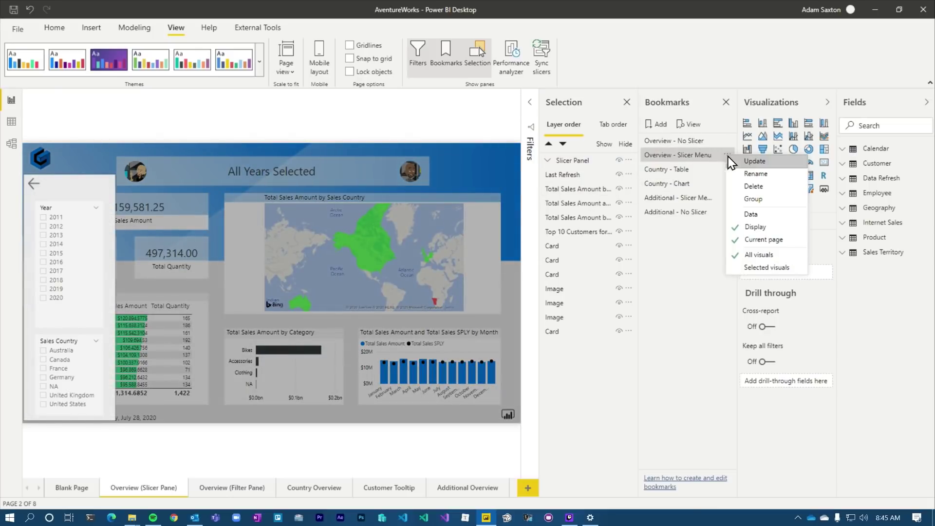
Step: Test by switching between the No Slicer and Slicer Menu bookmarks
{"action": "left_click", "coordinate": [676, 140]}
{"action": "left_click", "coordinate": [661, 155]}
{"action": "left_click", "coordinate": [666, 142]}
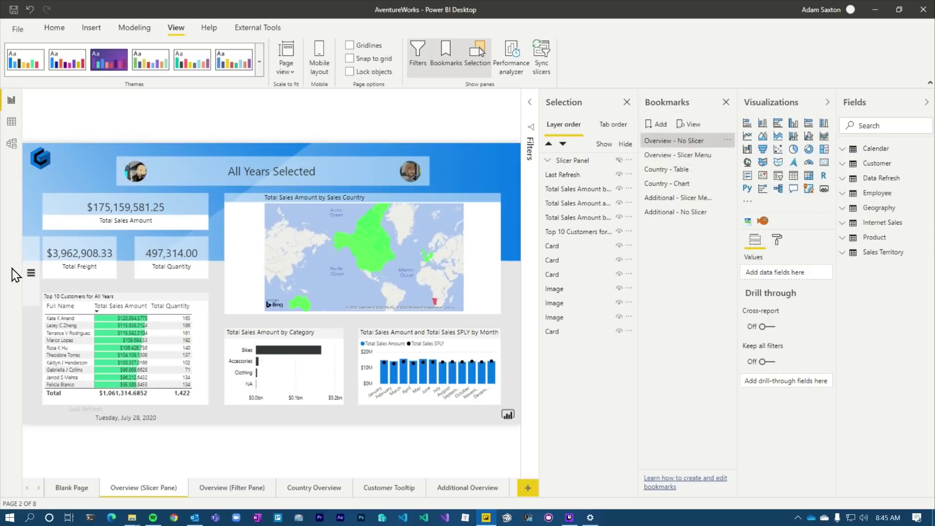
{"action": "left_click", "coordinate": [31, 273], "text": "ctrl"}
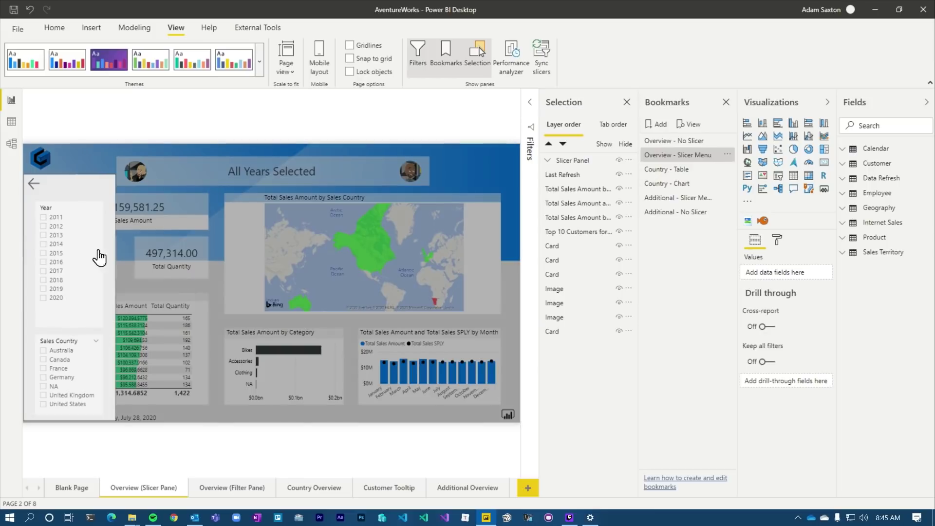
{"action": "left_click", "coordinate": [473, 171], "text": "ctrl"}
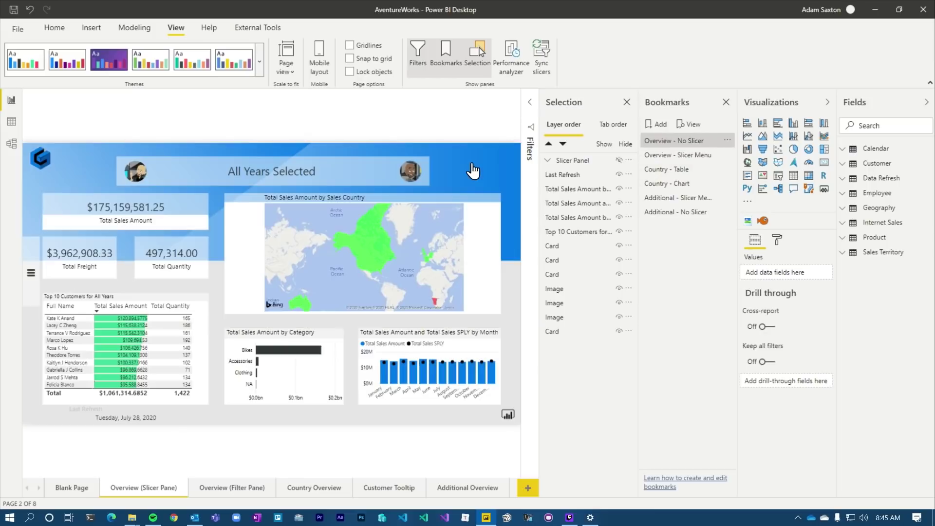
{"action": "left_click", "coordinate": [31, 273], "text": "ctrl"}
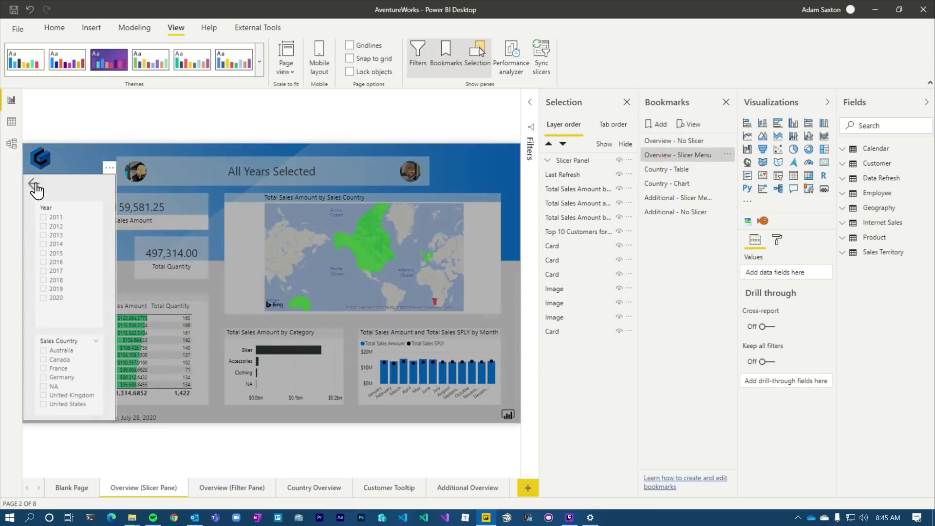
{"action": "left_click", "coordinate": [32, 184], "text": "ctrl"}
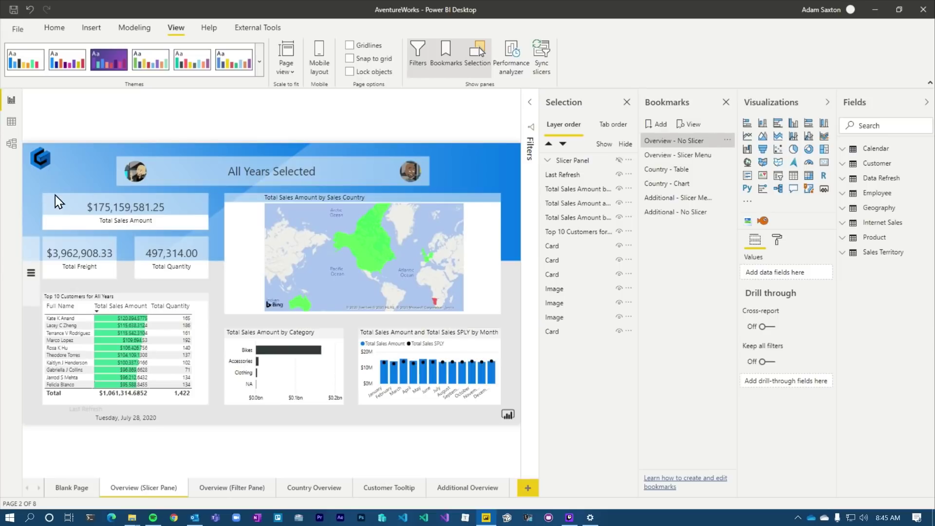
{"action": "left_click", "coordinate": [32, 273], "text": "ctrl"}
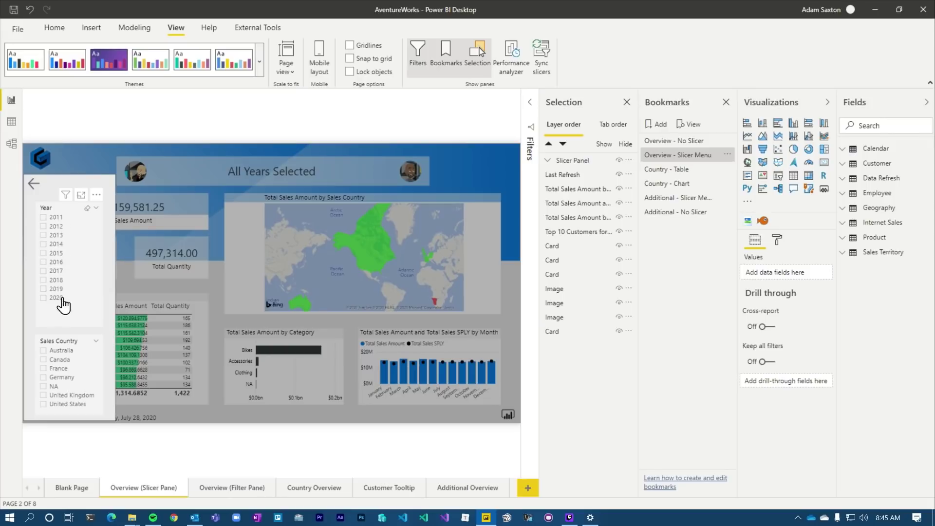
{"action": "left_click", "coordinate": [65, 180]}
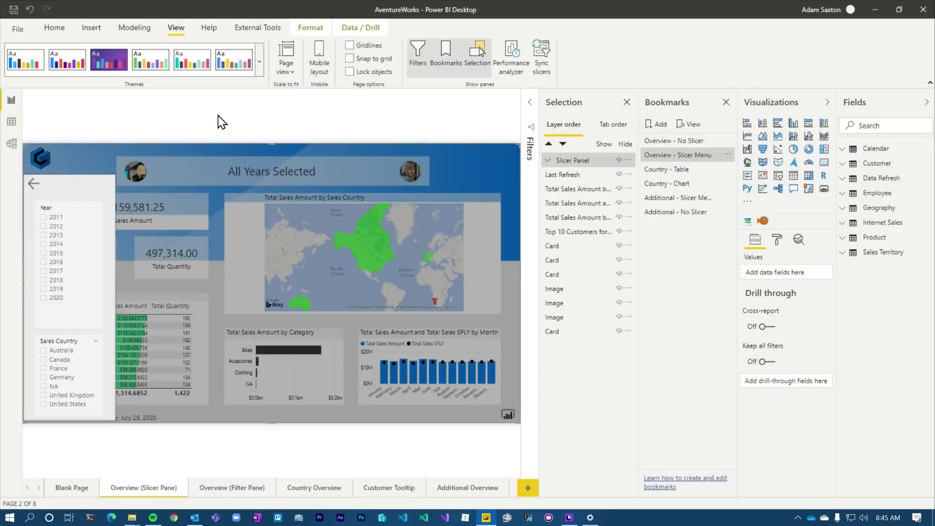
{"action": "left_click", "coordinate": [72, 186]}
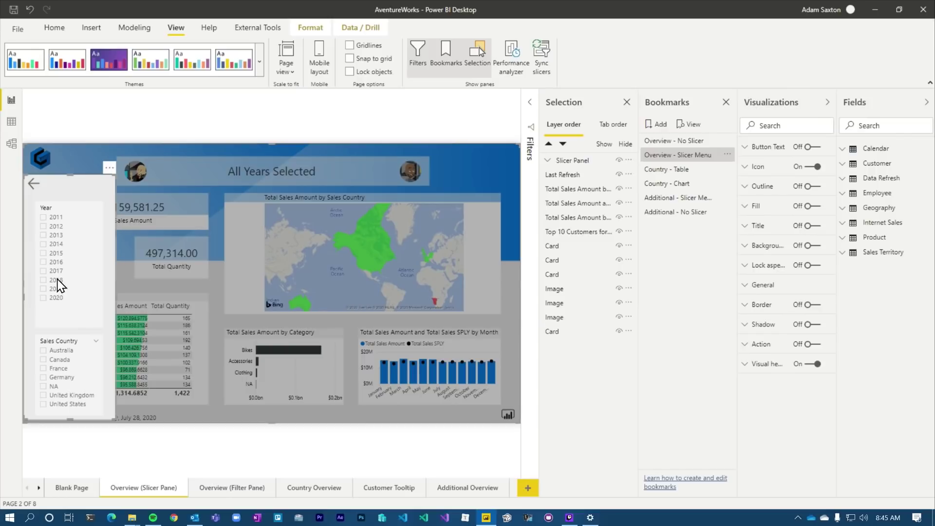
{"action": "left_click", "coordinate": [487, 172], "text": "ctrl"}
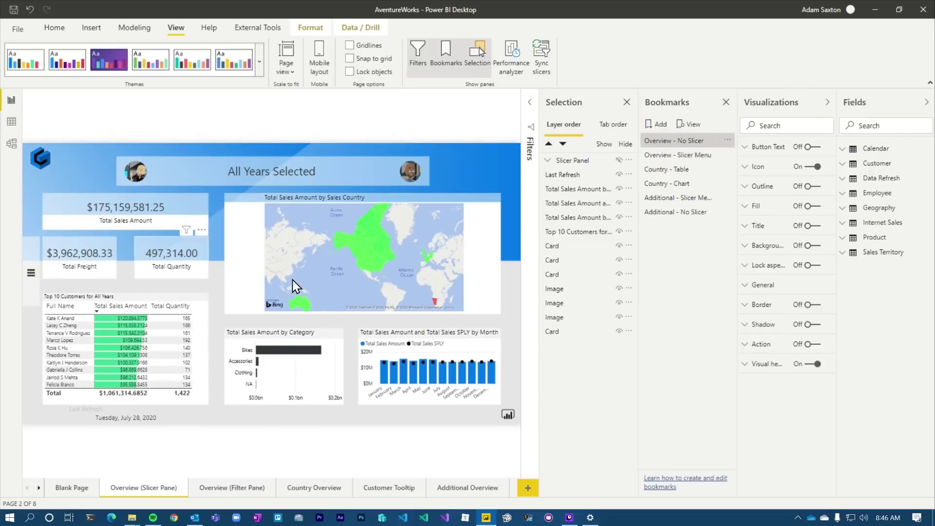